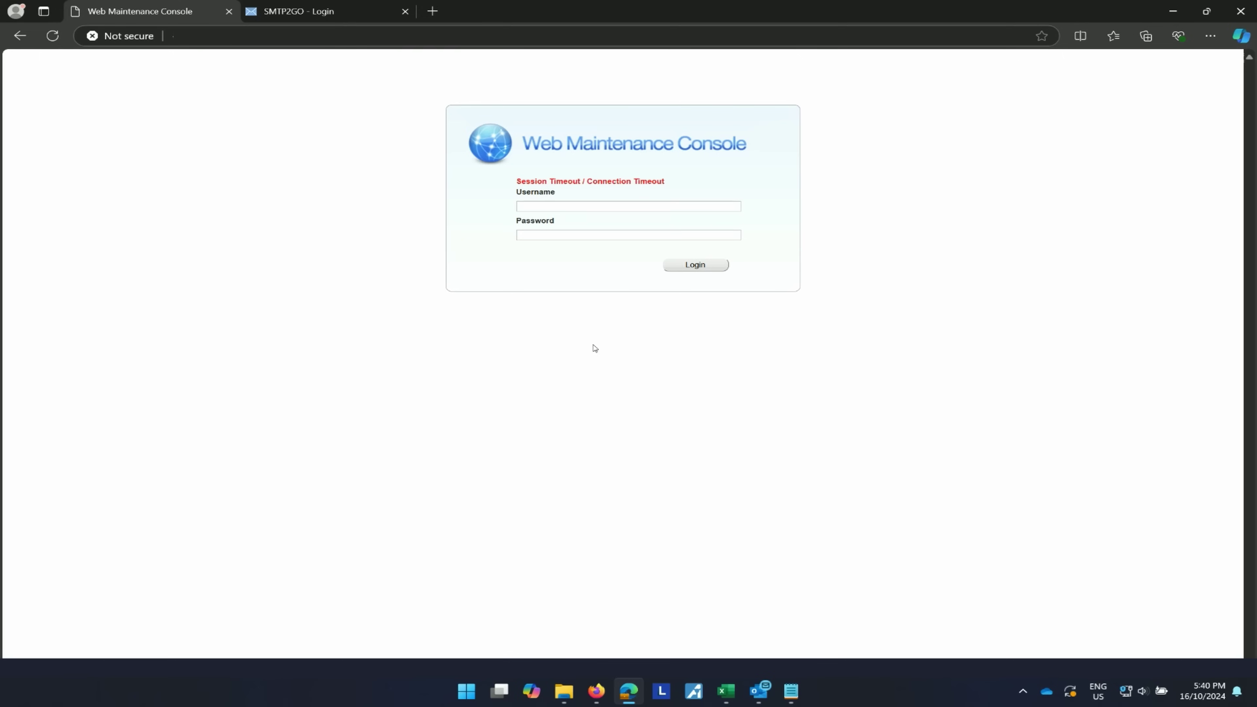
Log in to the console with the uppercase INSTALLER username and its password.
click(665, 207)
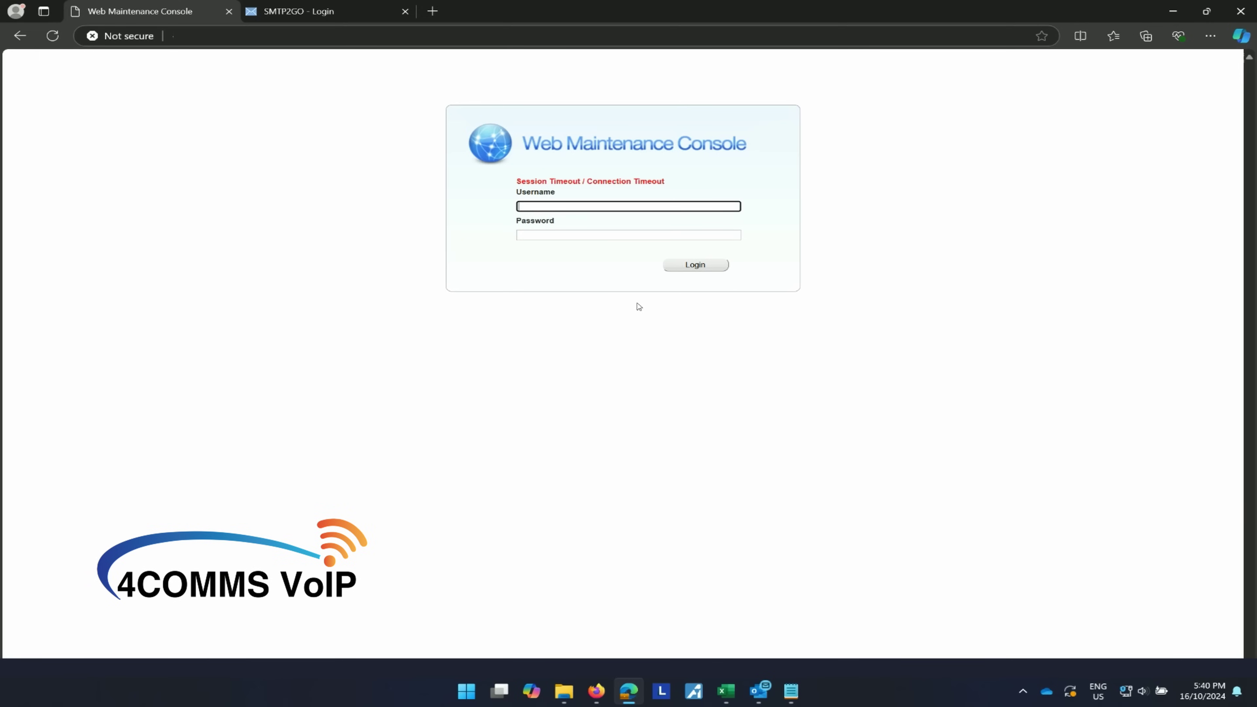
key(Caps_Lock)
text(INST)
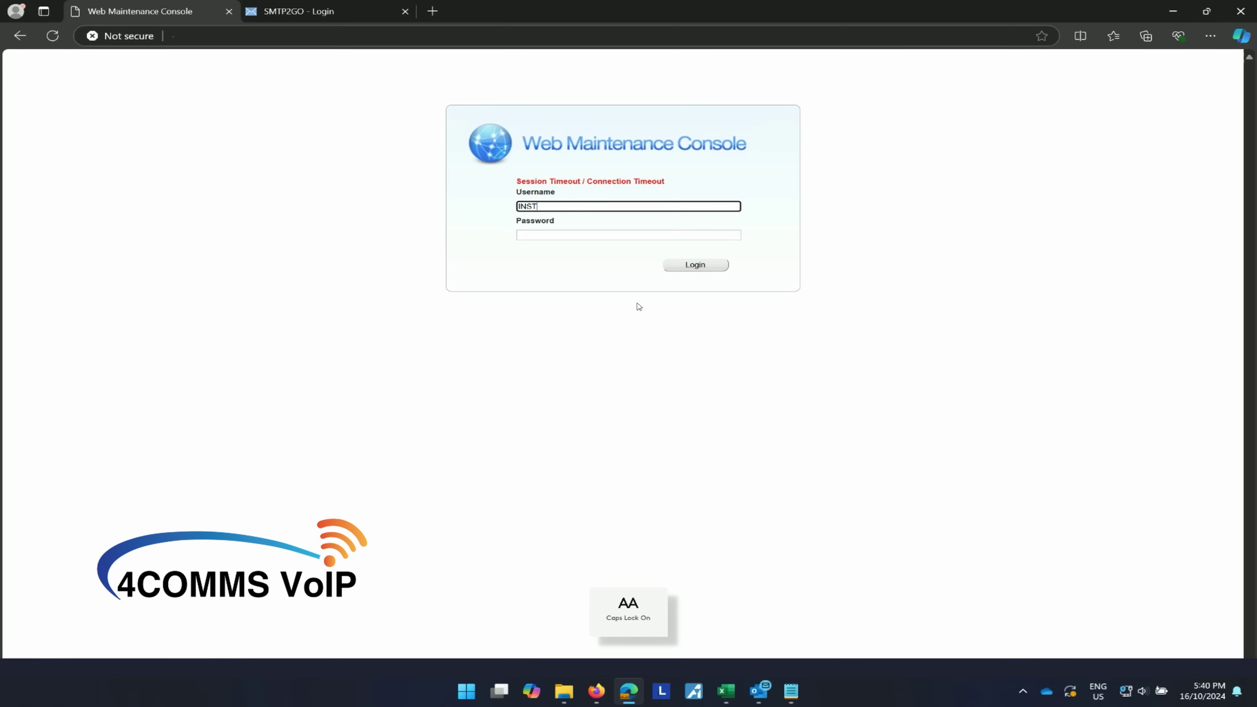
text(ALLER)
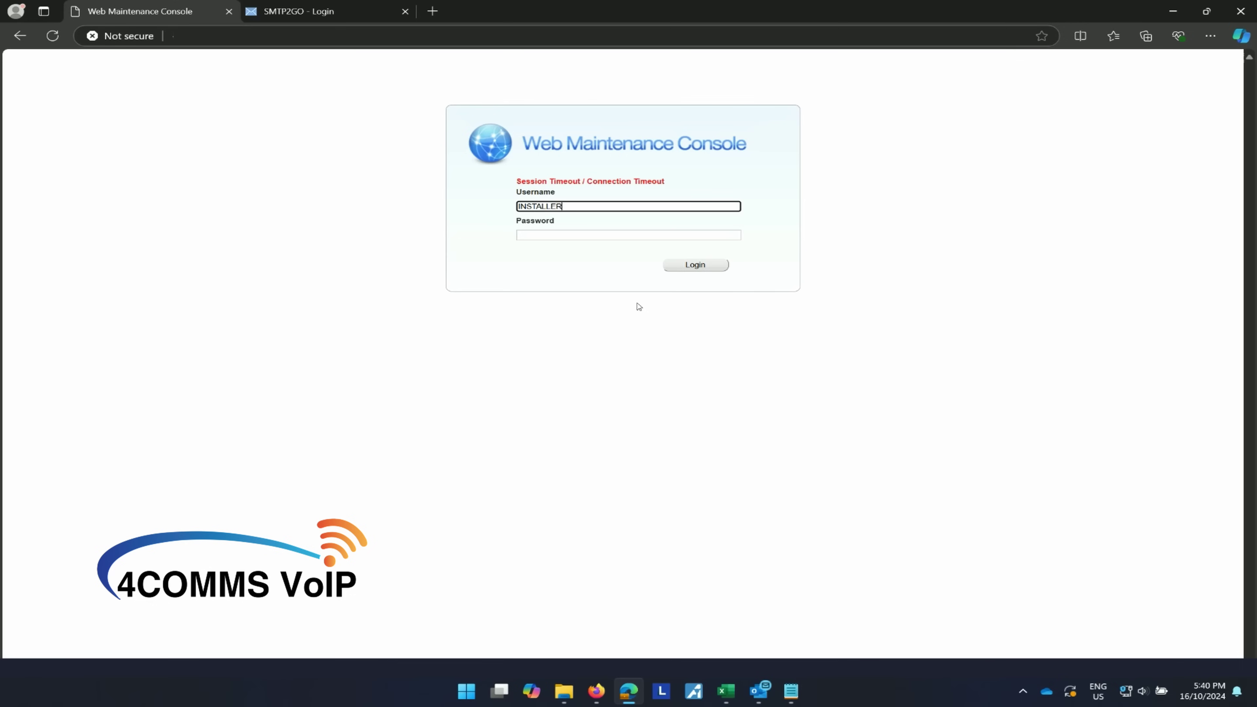
key(Tab)
key(Caps_Lock)
text(******)
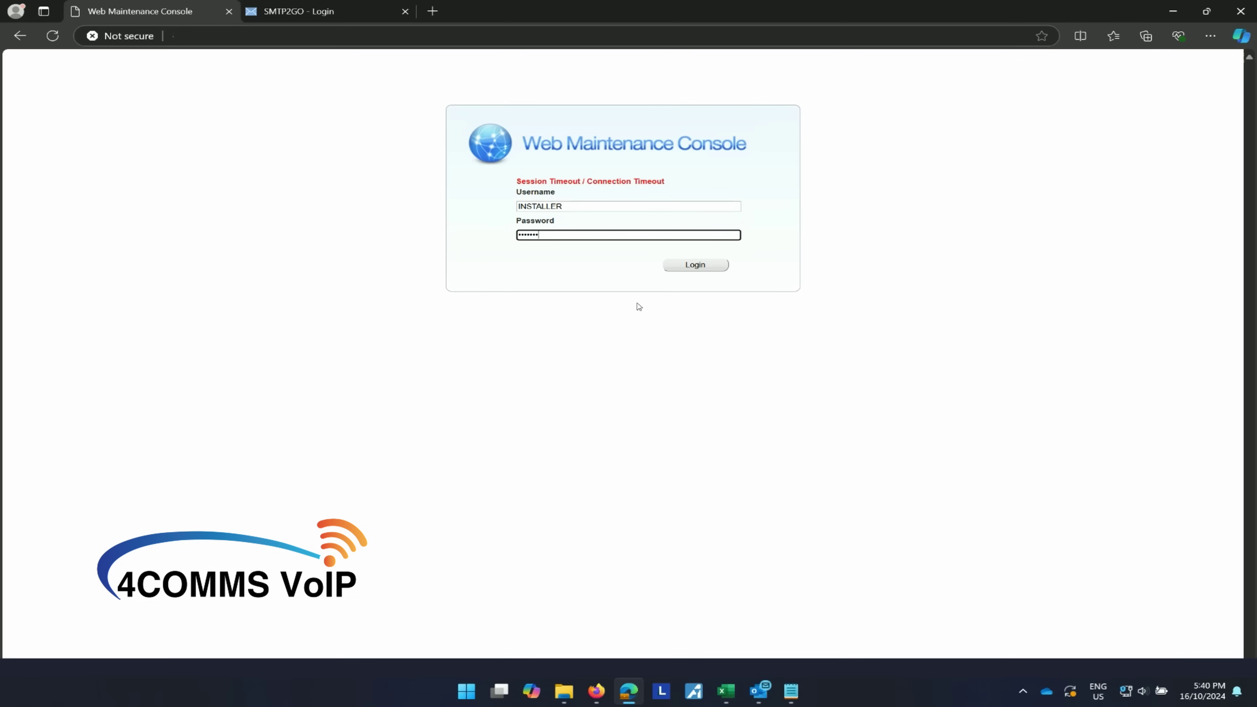
key(Return)
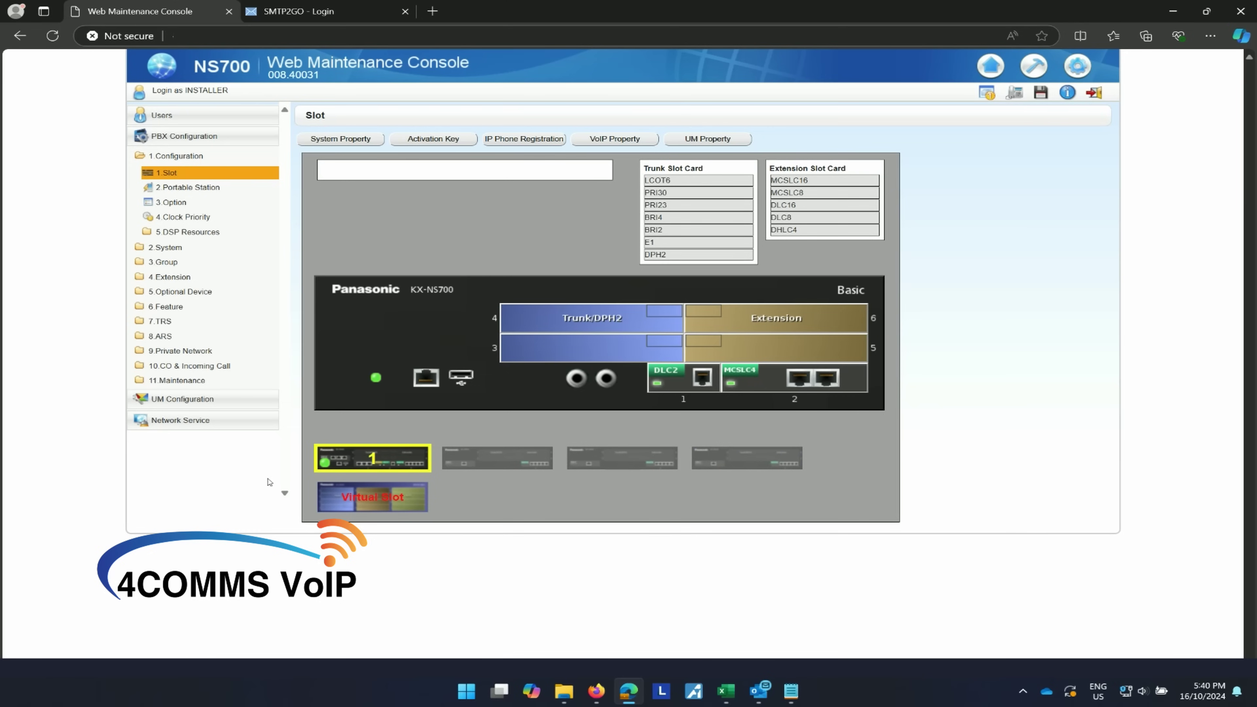
Show the Network Service > Client Feature SMTP settings: smtp.gmail.com, port 587, authentication enabled.
click(188, 421)
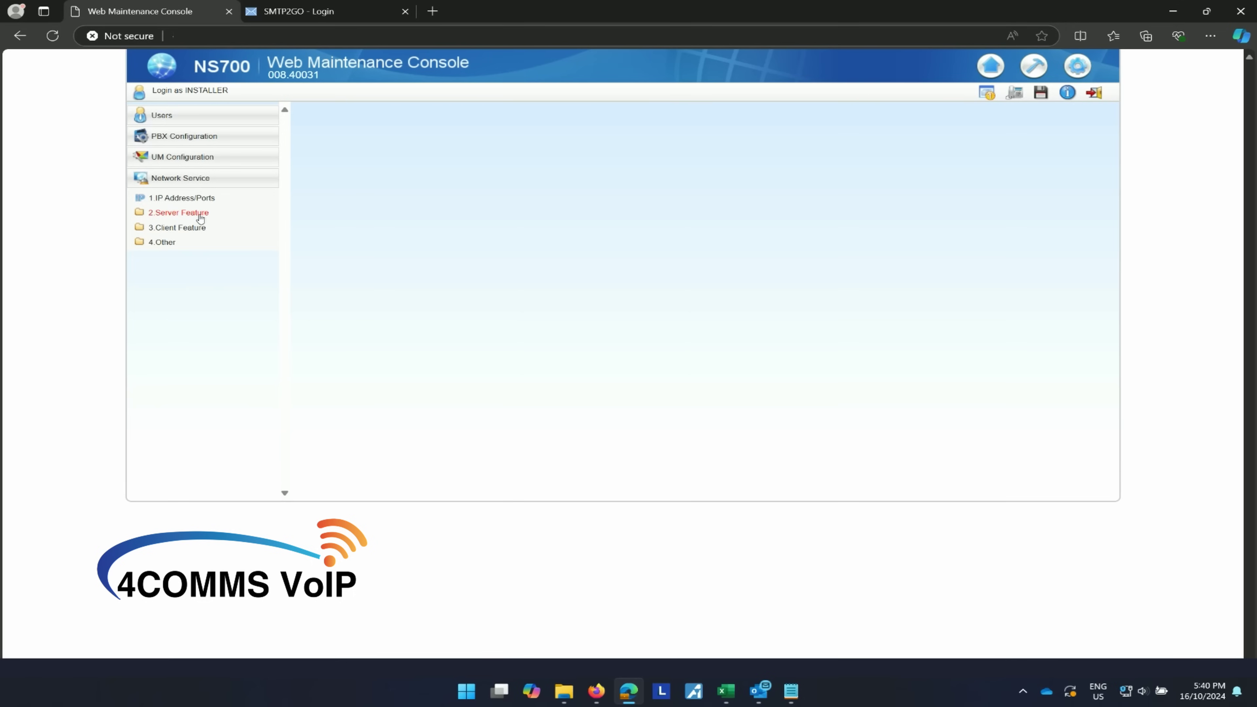
click(189, 229)
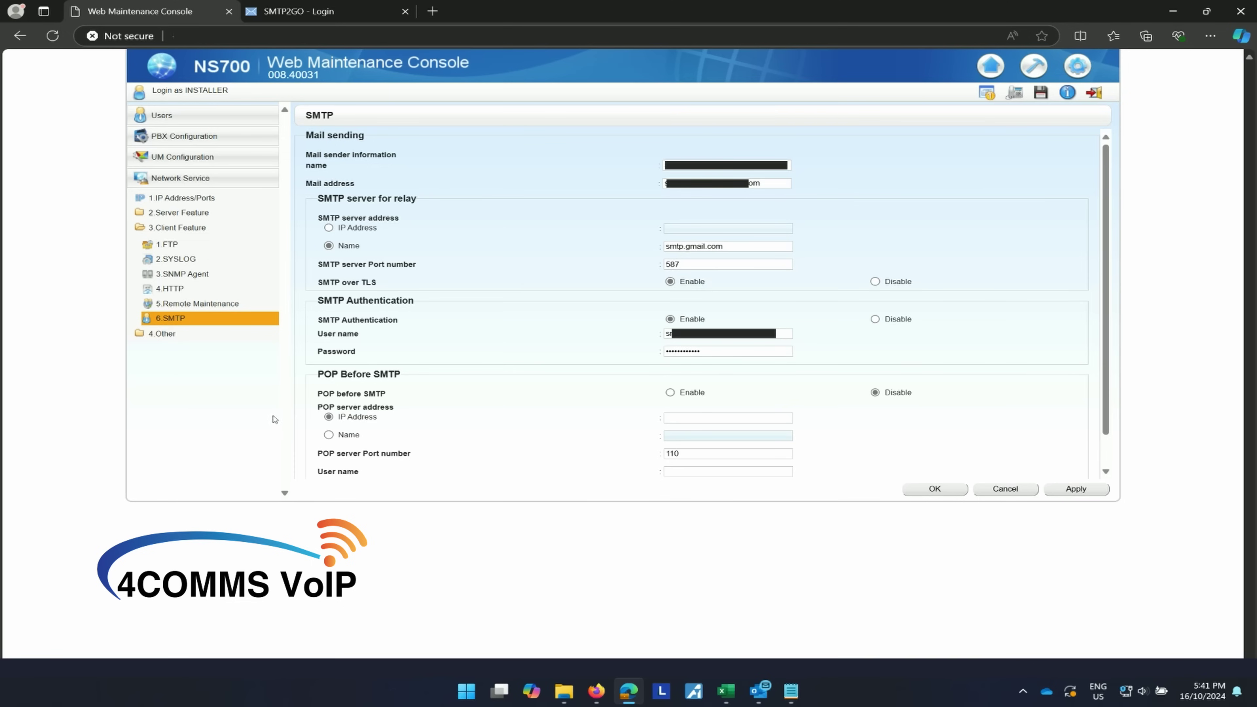
click(1035, 69)
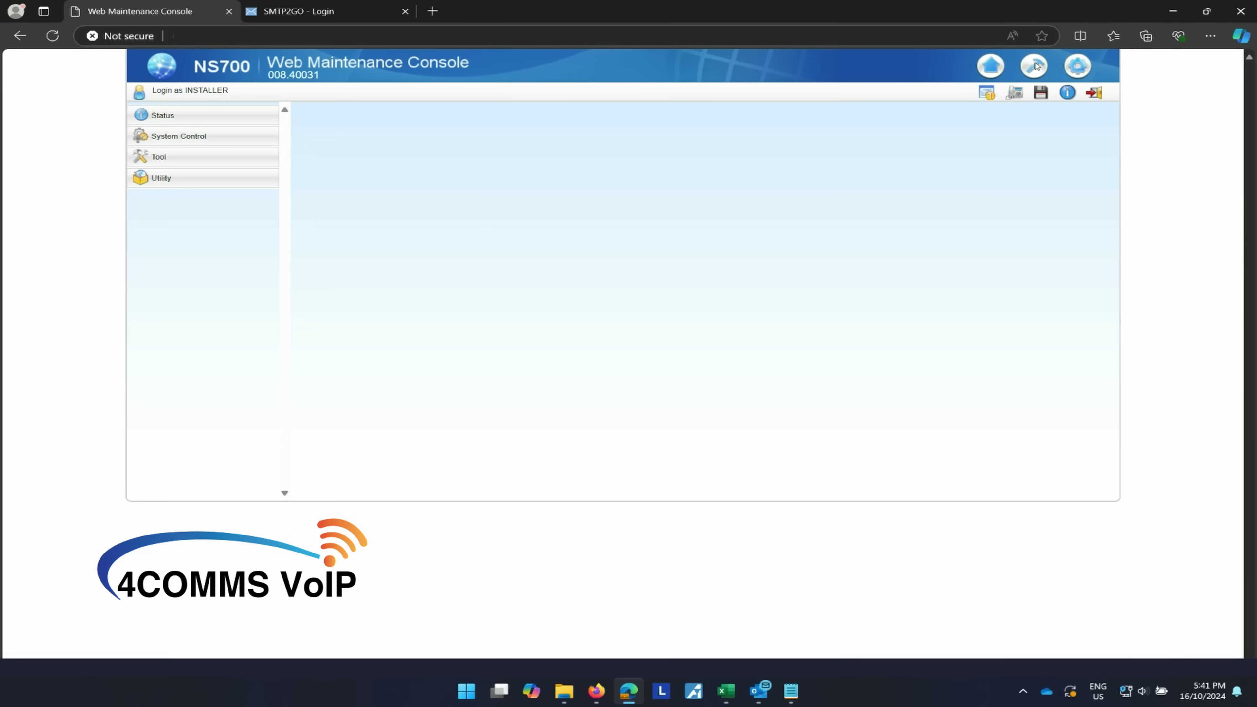
Open Utility > Report > E-mail Report and highlight the Failed status in row 17.
click(162, 178)
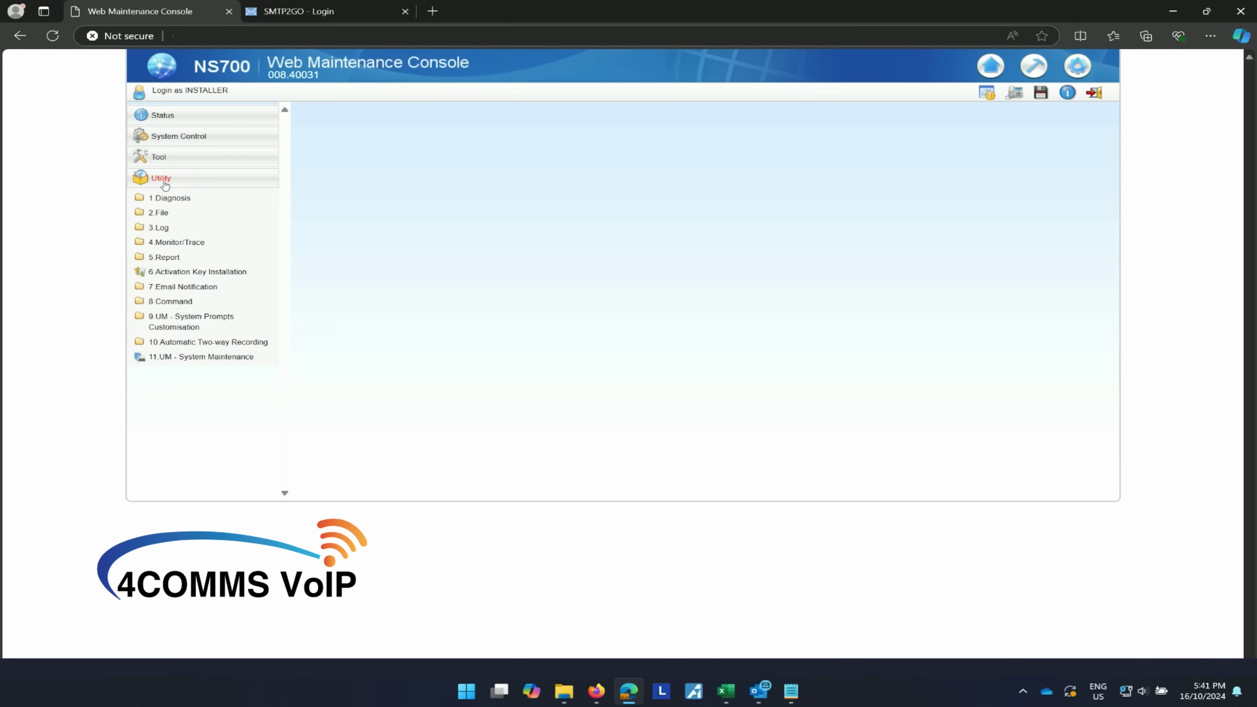
click(166, 258)
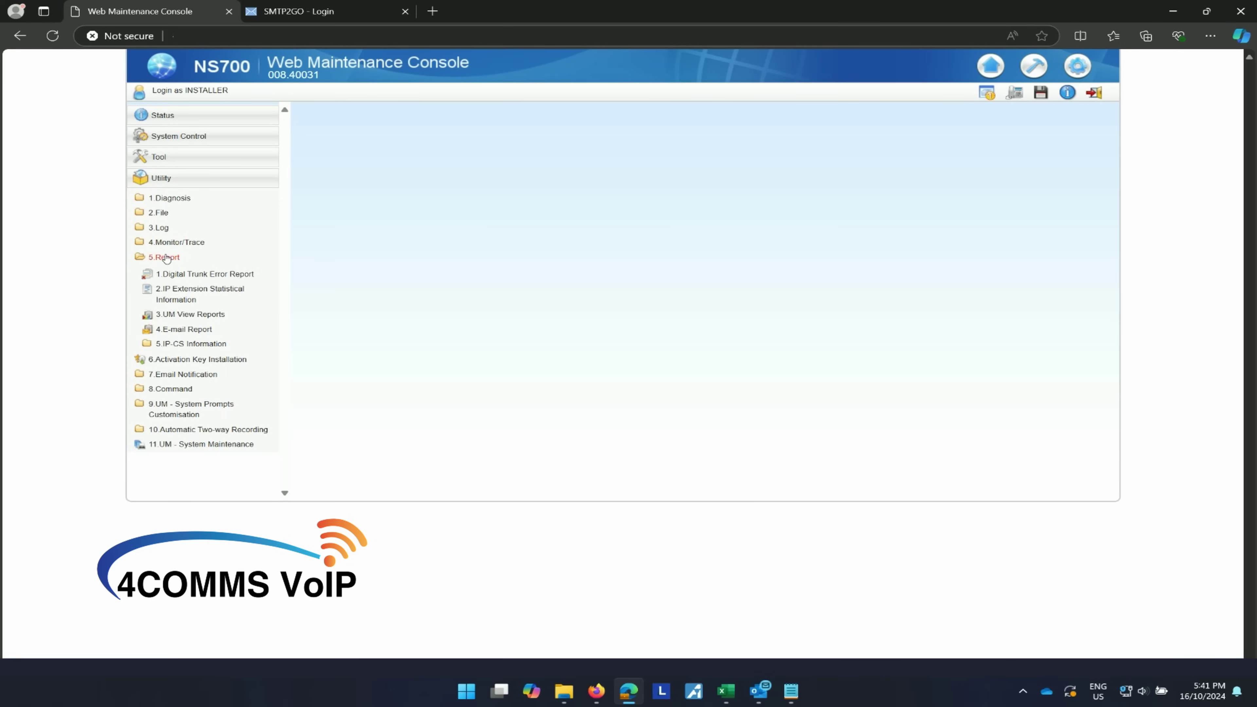
click(178, 331)
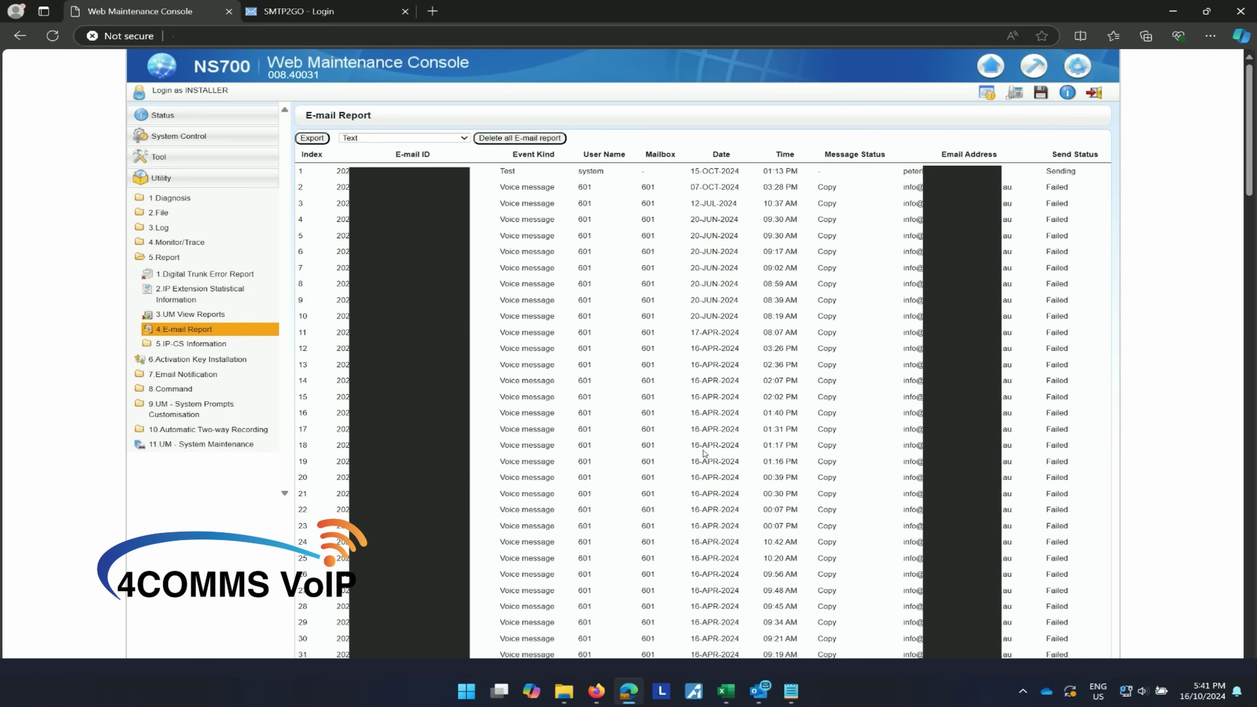
drag(1045, 430, 1063, 429)
click(1063, 457)
Scroll the report to row 142, highlighting its 2021 failed send, then scroll back up.
scroll(1053, 536, down, 10)
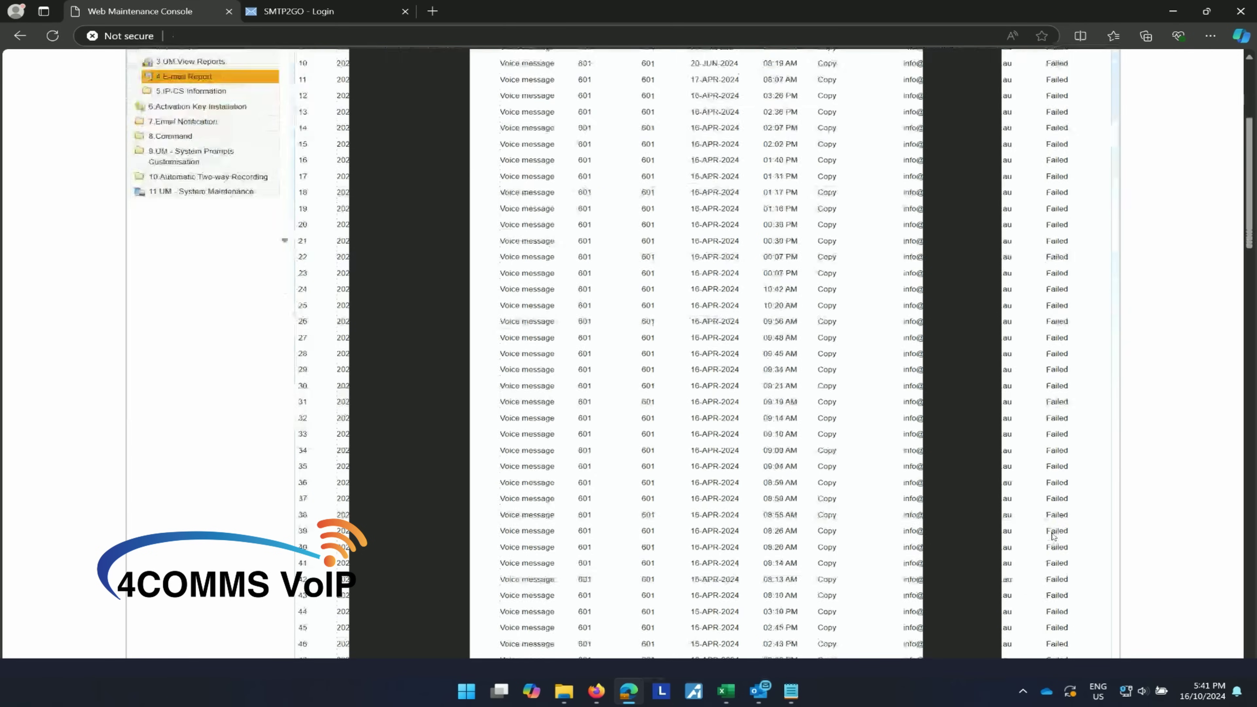
scroll(1053, 537, down, 9)
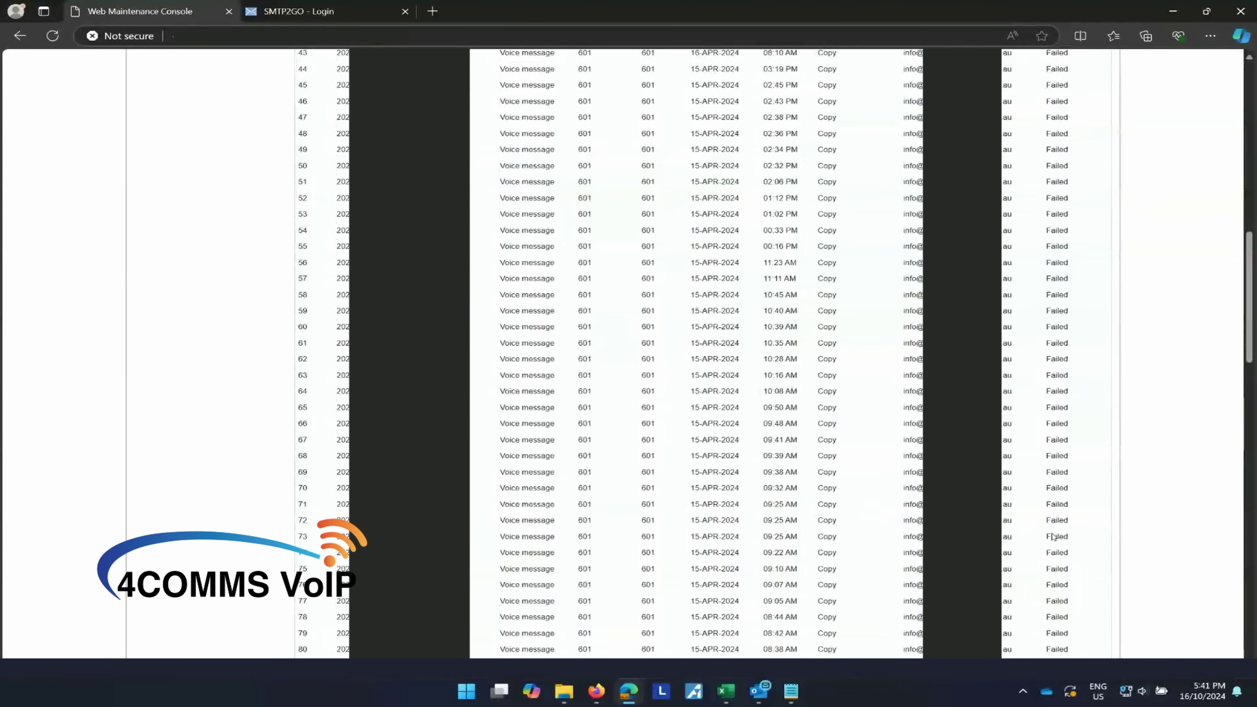
scroll(1053, 533, down, 10)
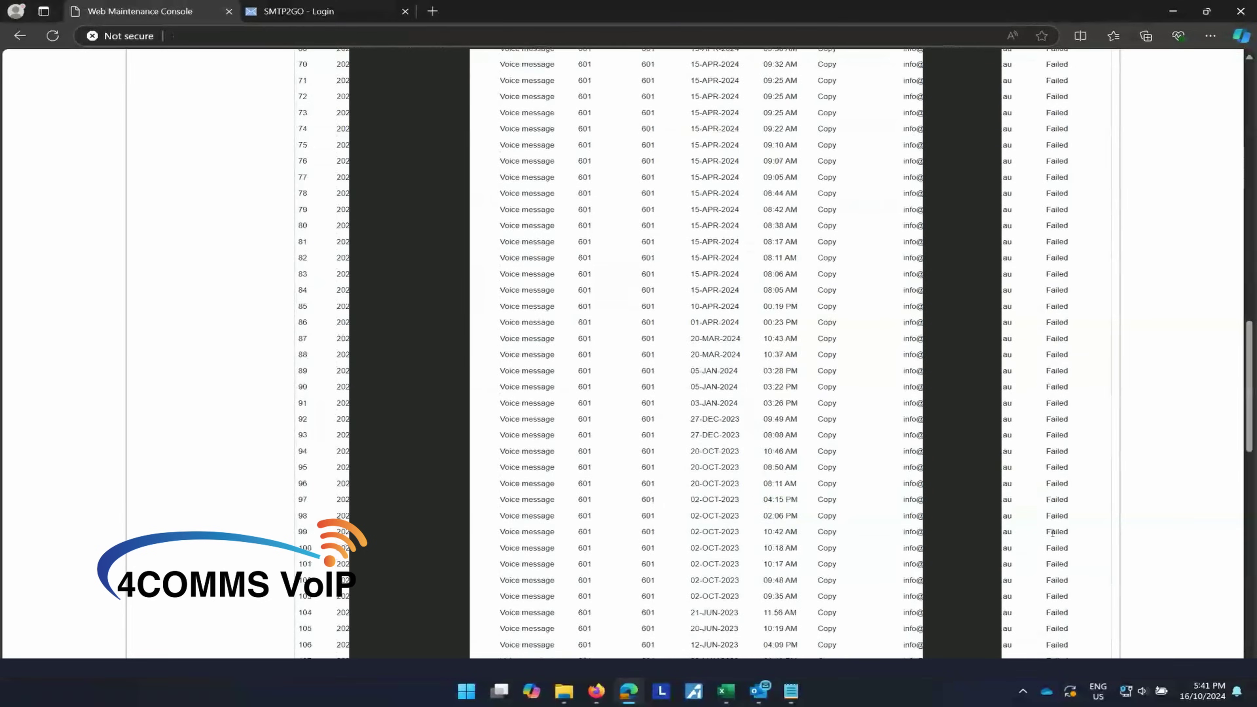
scroll(1053, 534, down, 4)
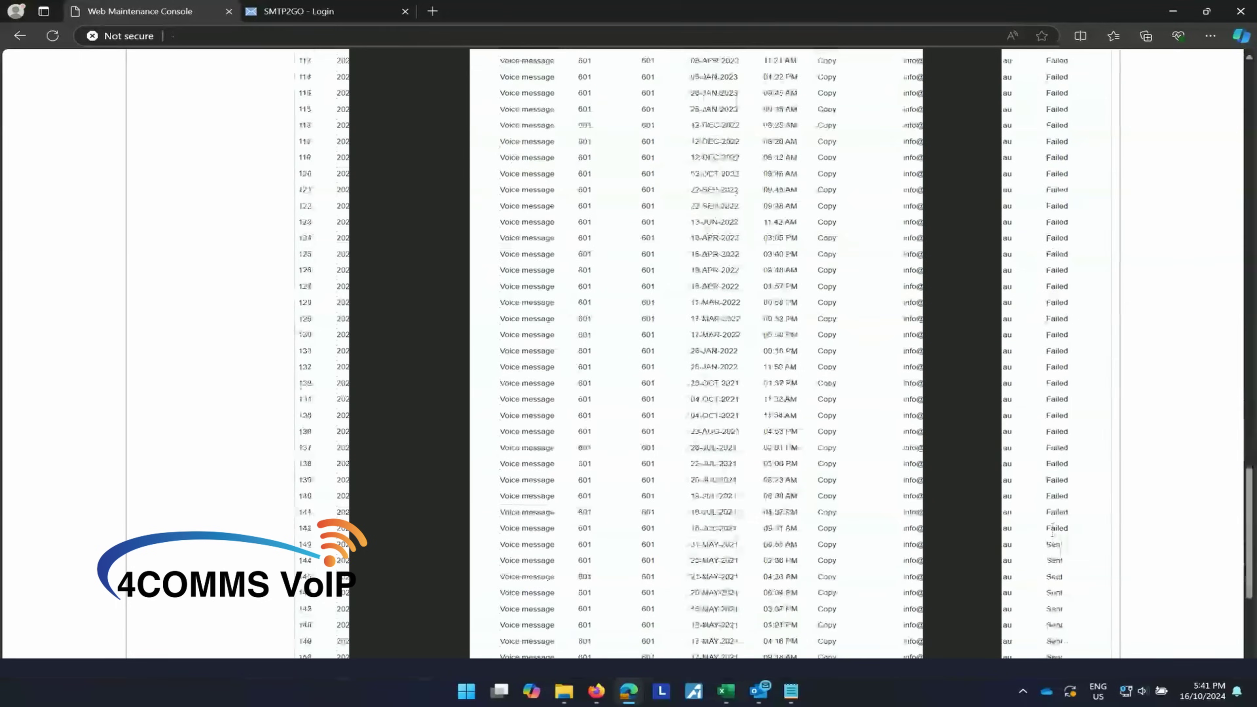
drag(1064, 456, 713, 457)
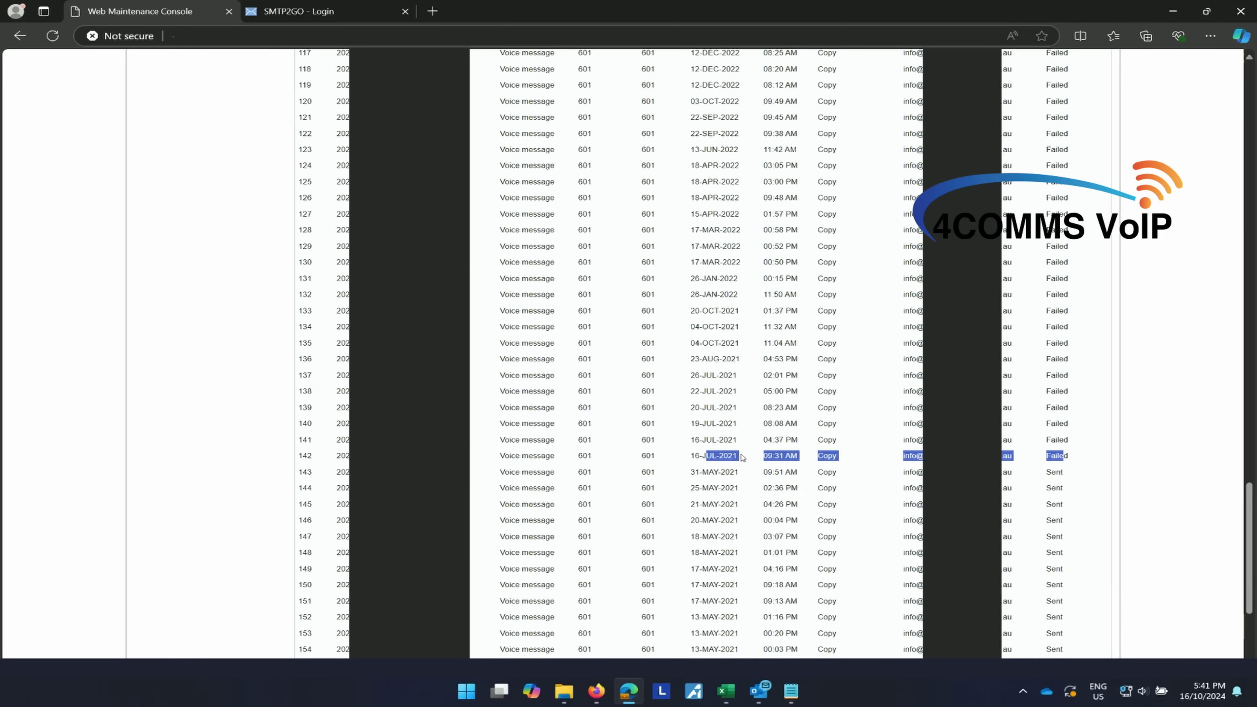
click(729, 468)
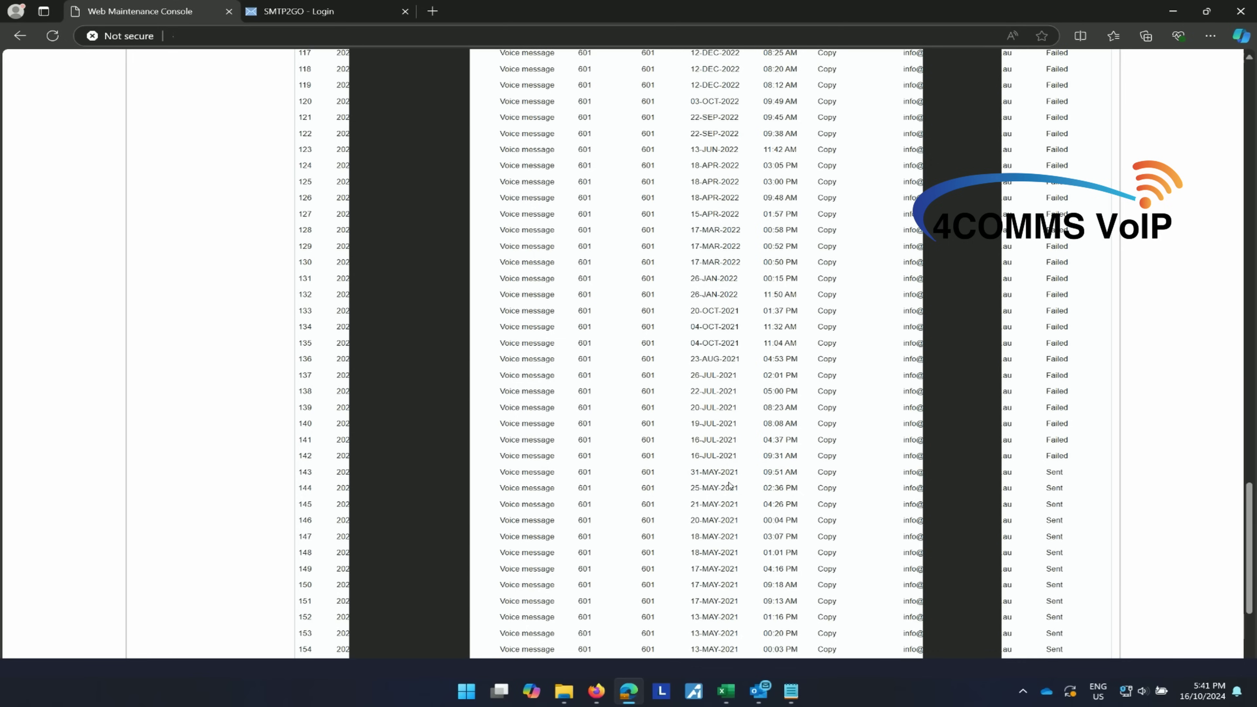
double_click(729, 463)
scroll(733, 476, up, 2)
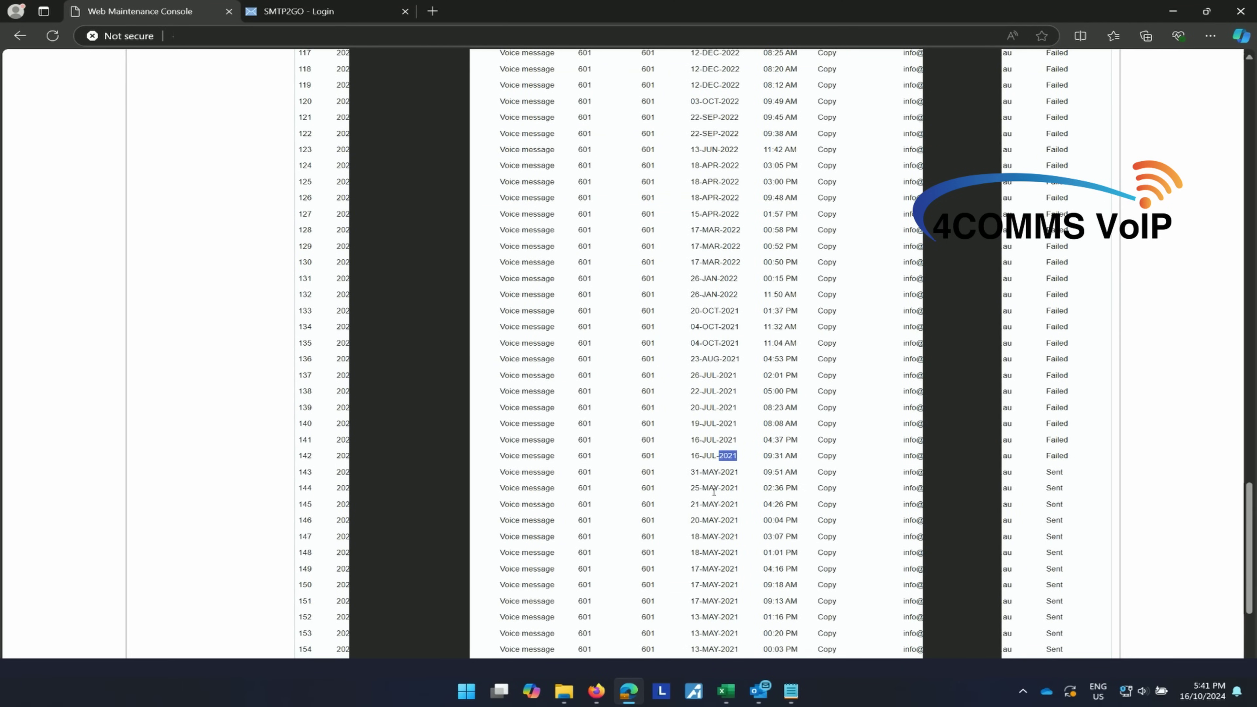
scroll(714, 492, up, 20)
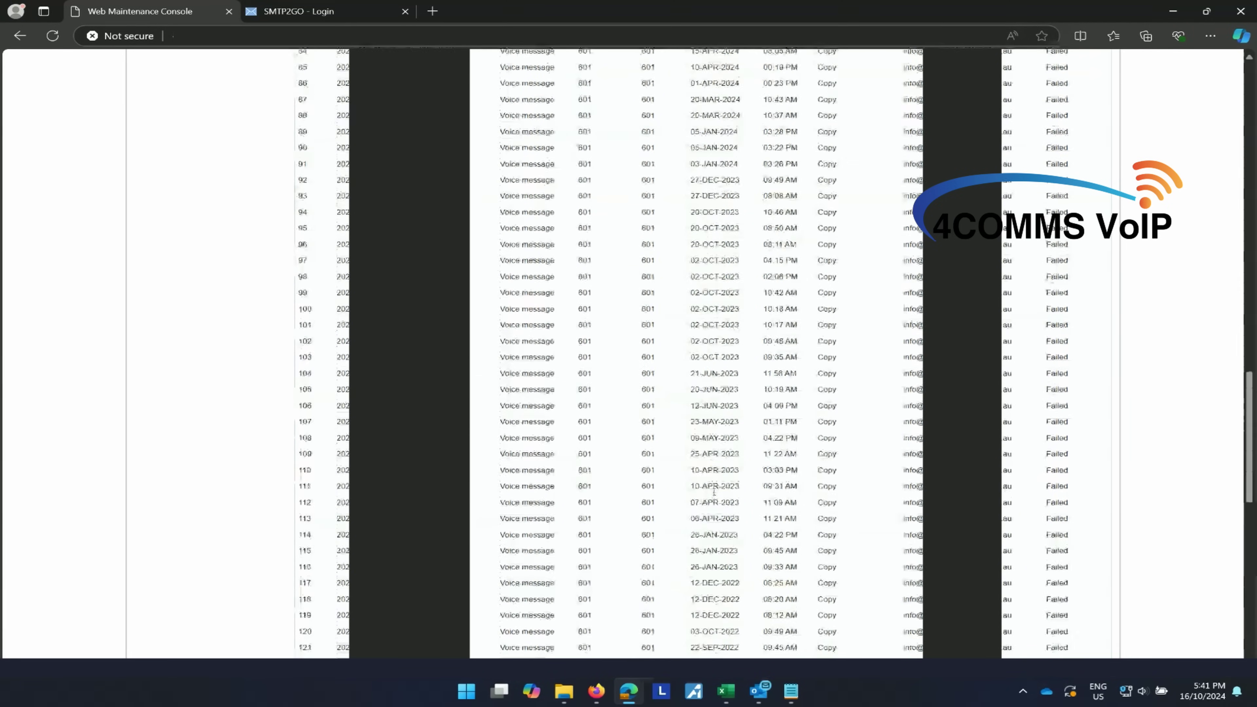
scroll(714, 494, up, 5)
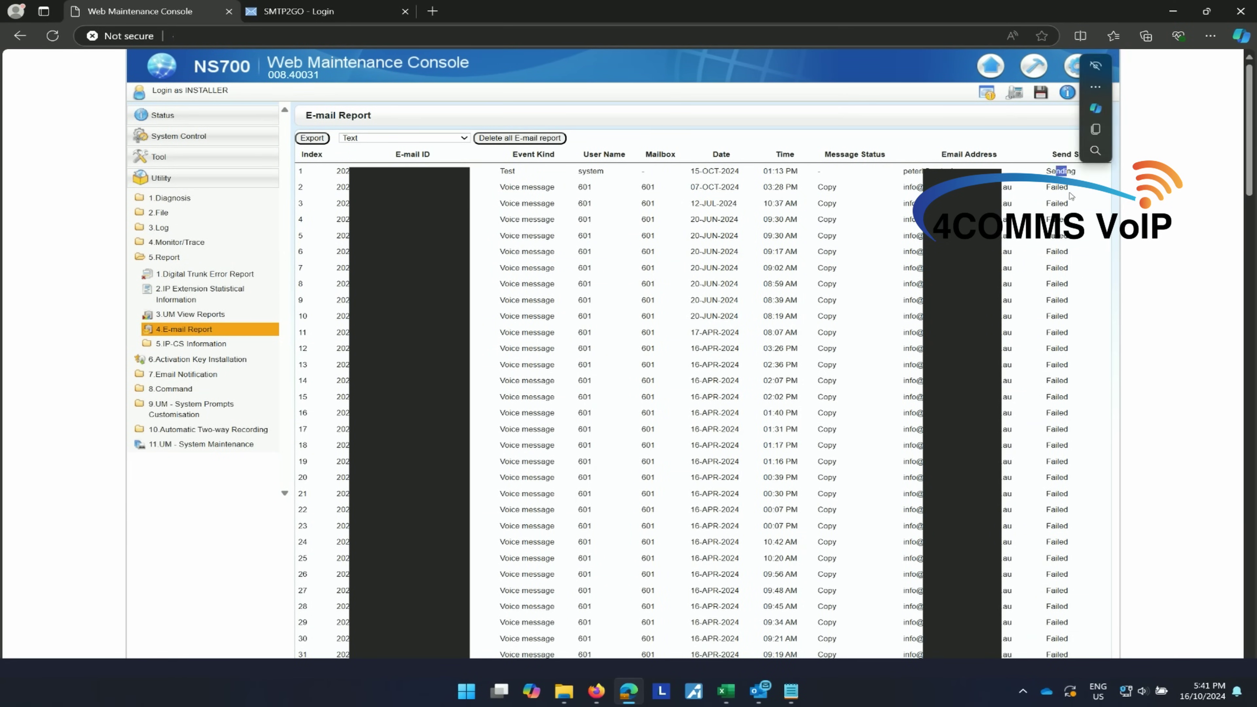
Go back to Setup and reopen Network Service > Client Feature > 6.SMTP settings.
click(1076, 69)
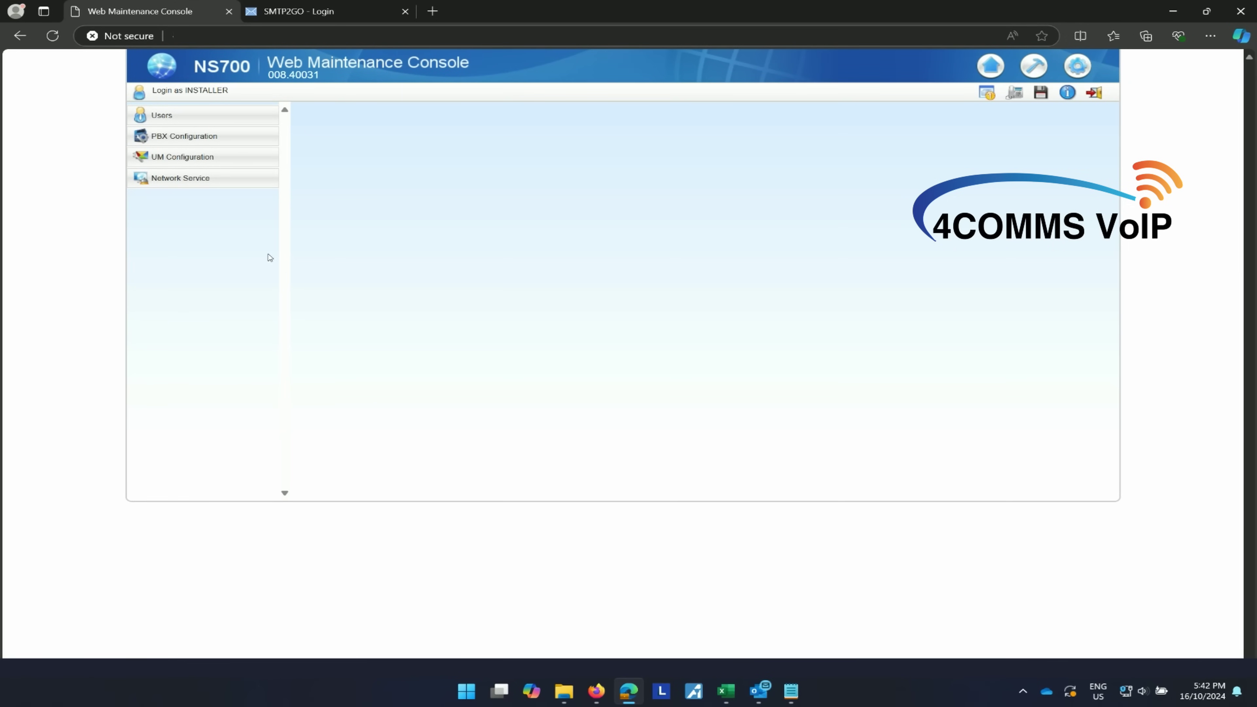
click(204, 185)
click(191, 228)
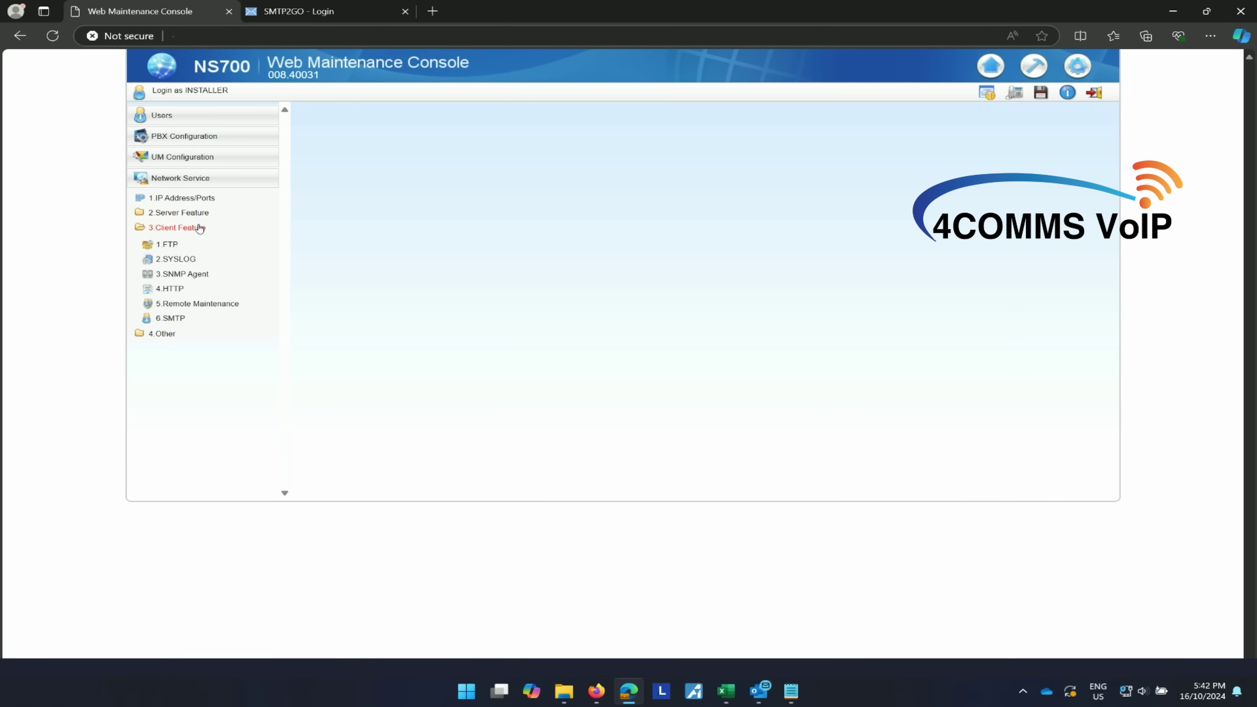
click(179, 319)
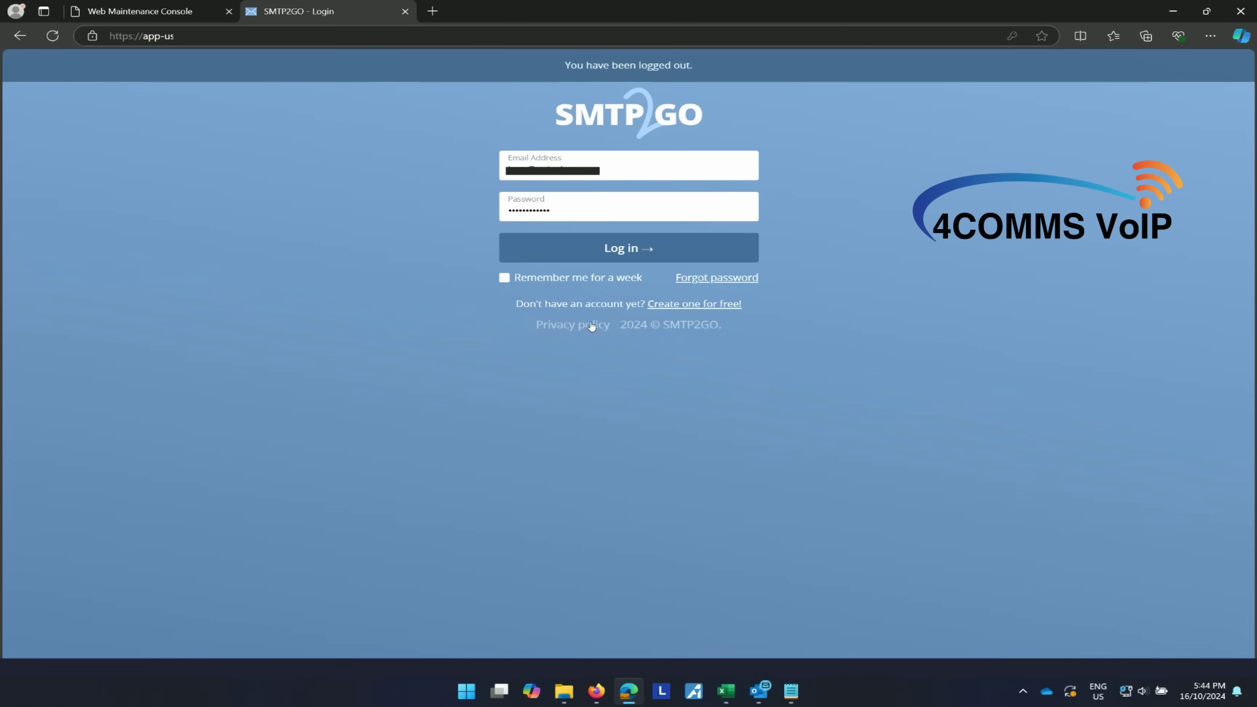
Log in to SMTP2GO and view the dashboard showing 20/1,000 emails sent this month.
click(612, 252)
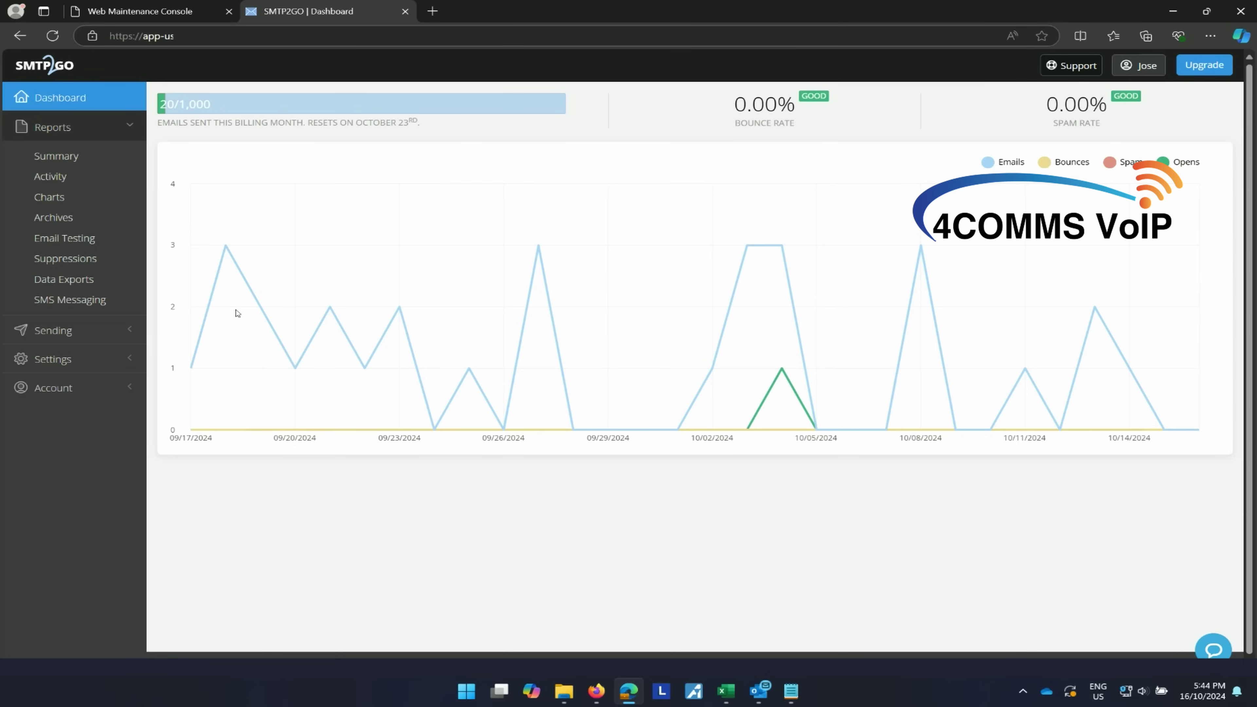
click(120, 332)
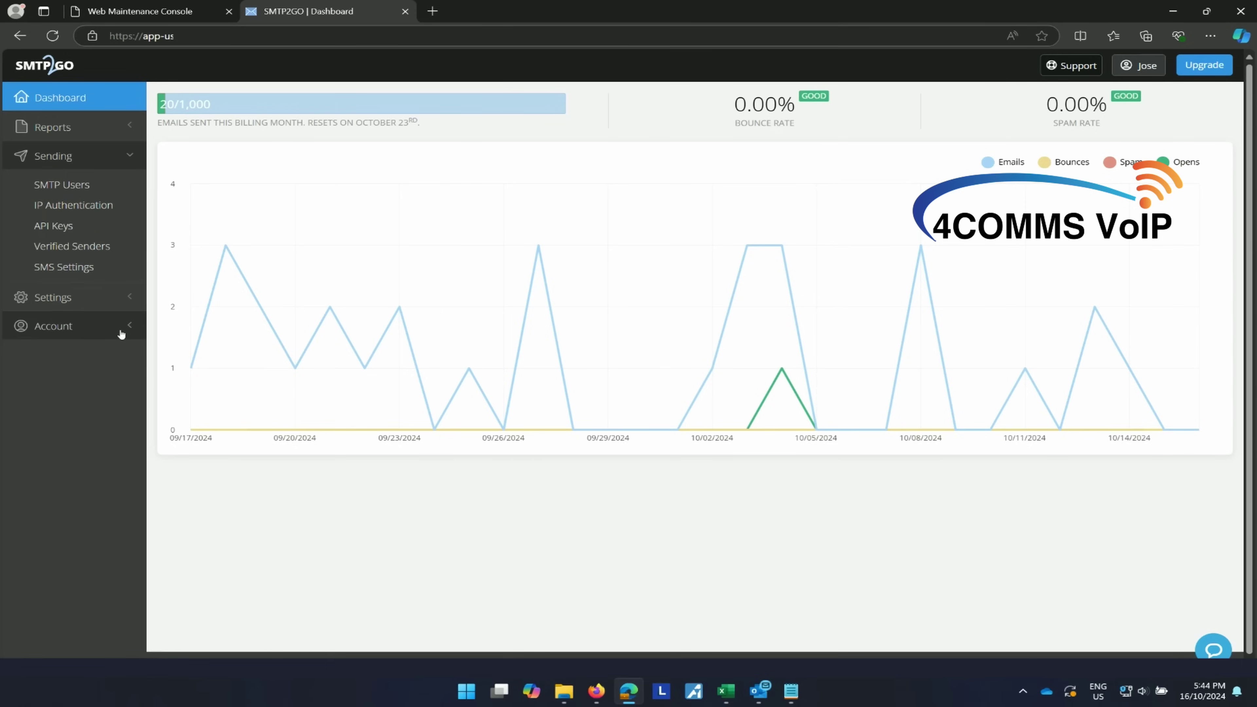
View the four SMTP users on mail.smtp2go.com port 2525, then the Verified Senders page.
click(73, 190)
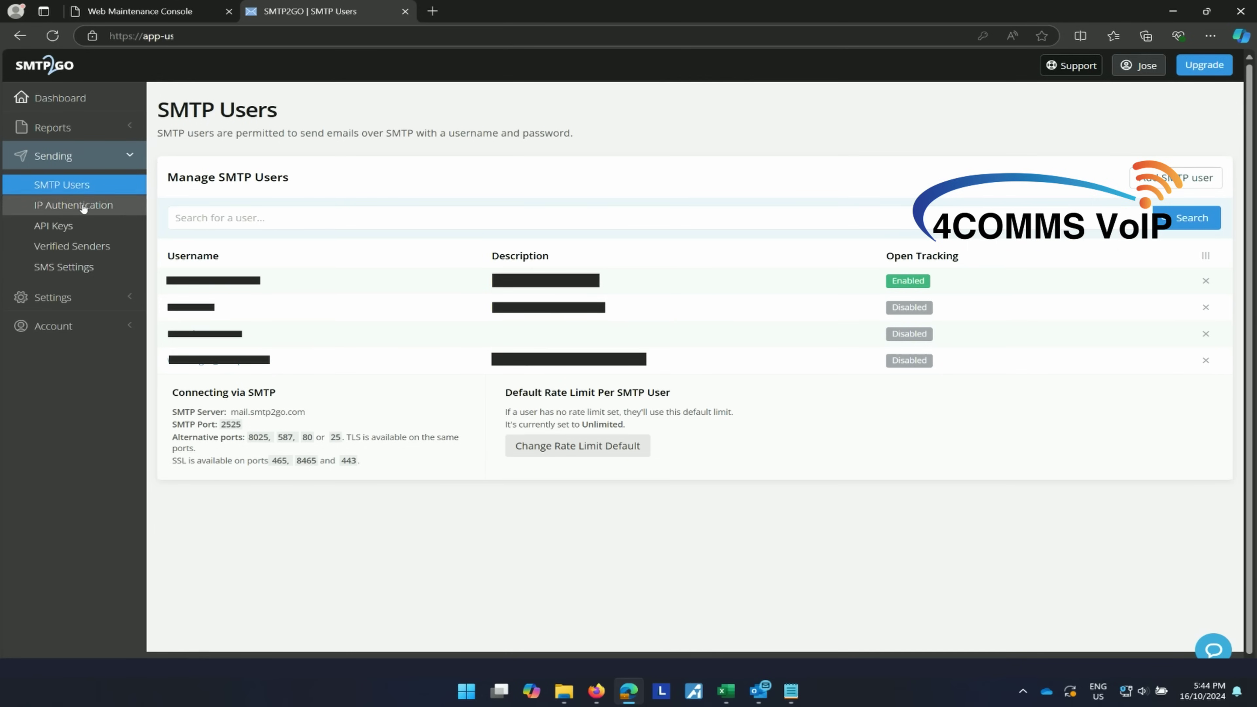
click(82, 249)
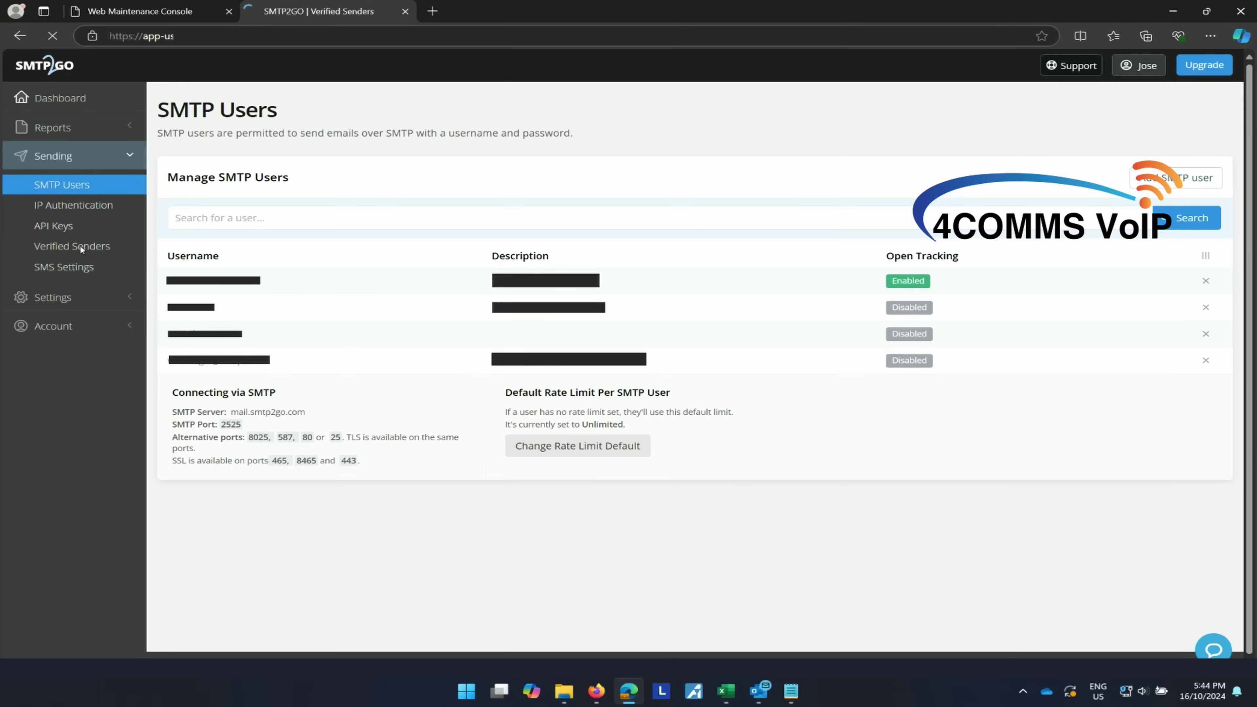
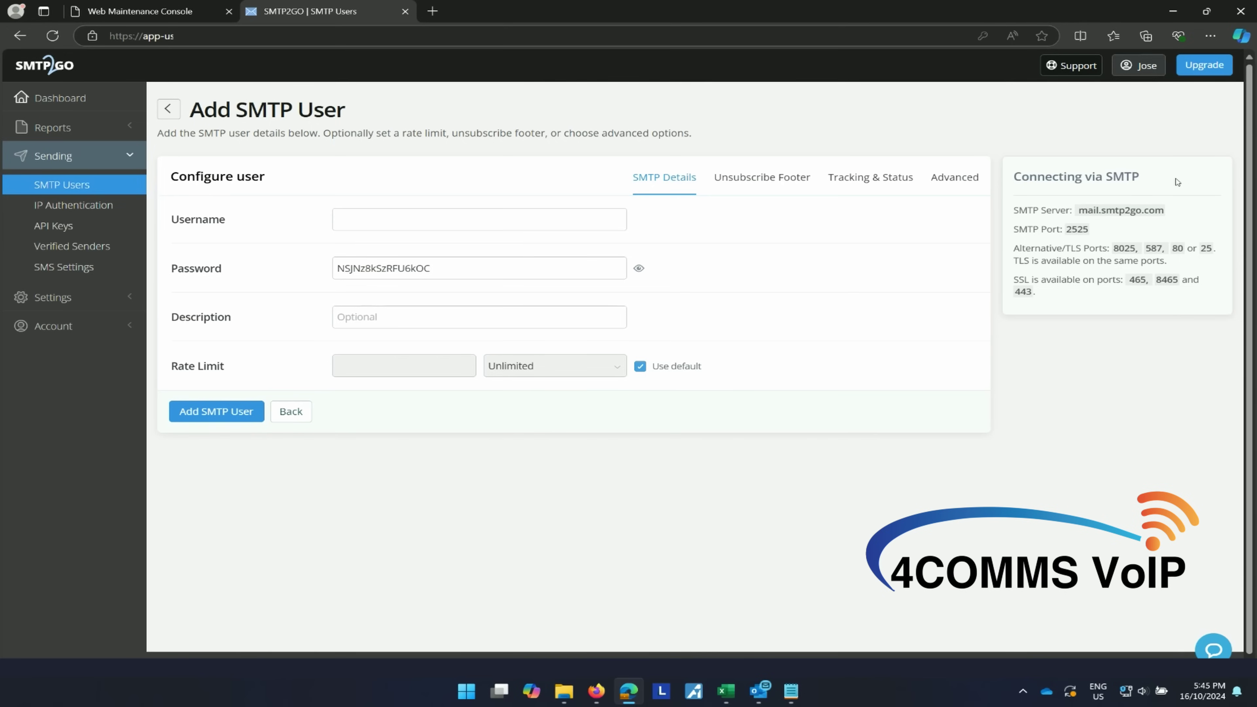
Enter the new SMTP user's username and add a '.' to the generated password.
click(484, 216)
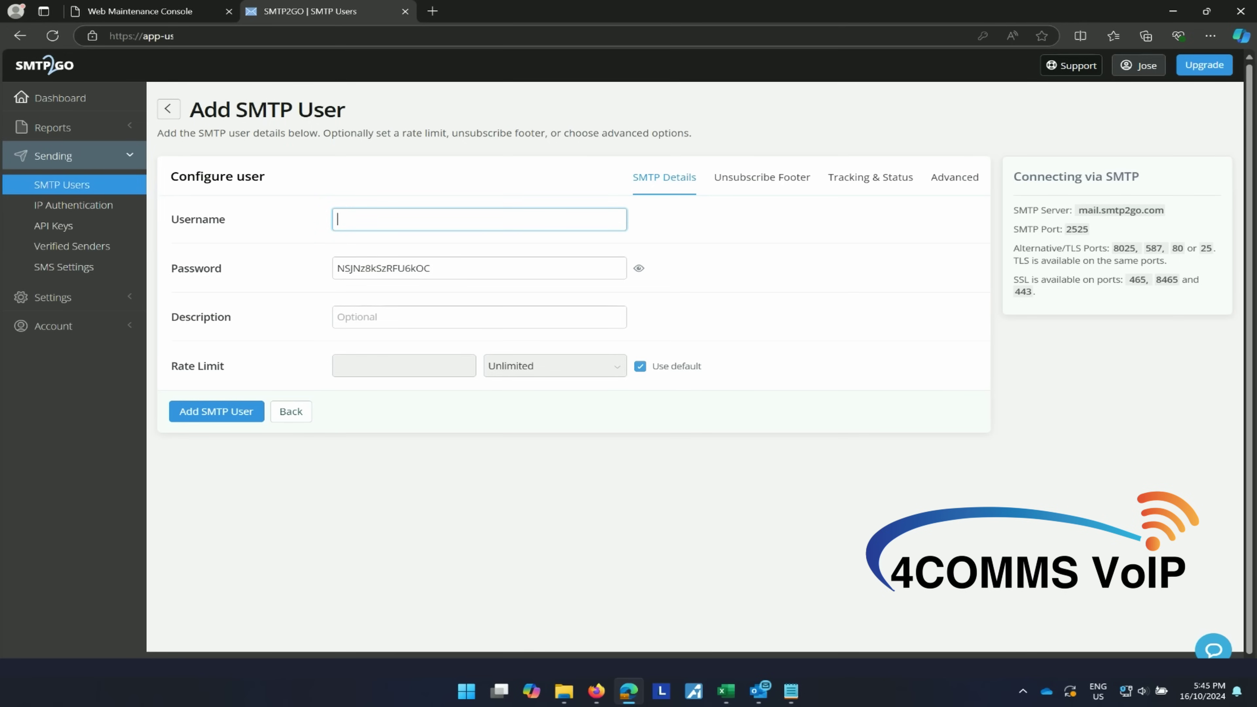
text(SMS.)
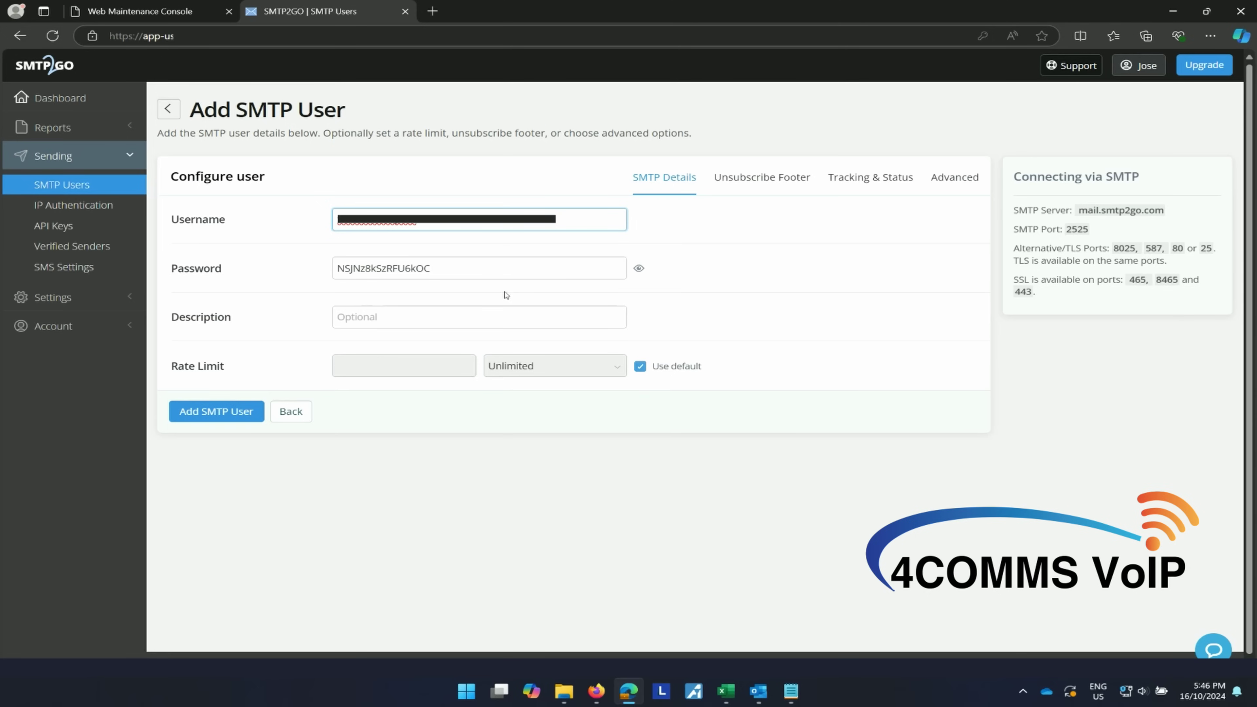
click(405, 268)
text(.)
click(541, 271)
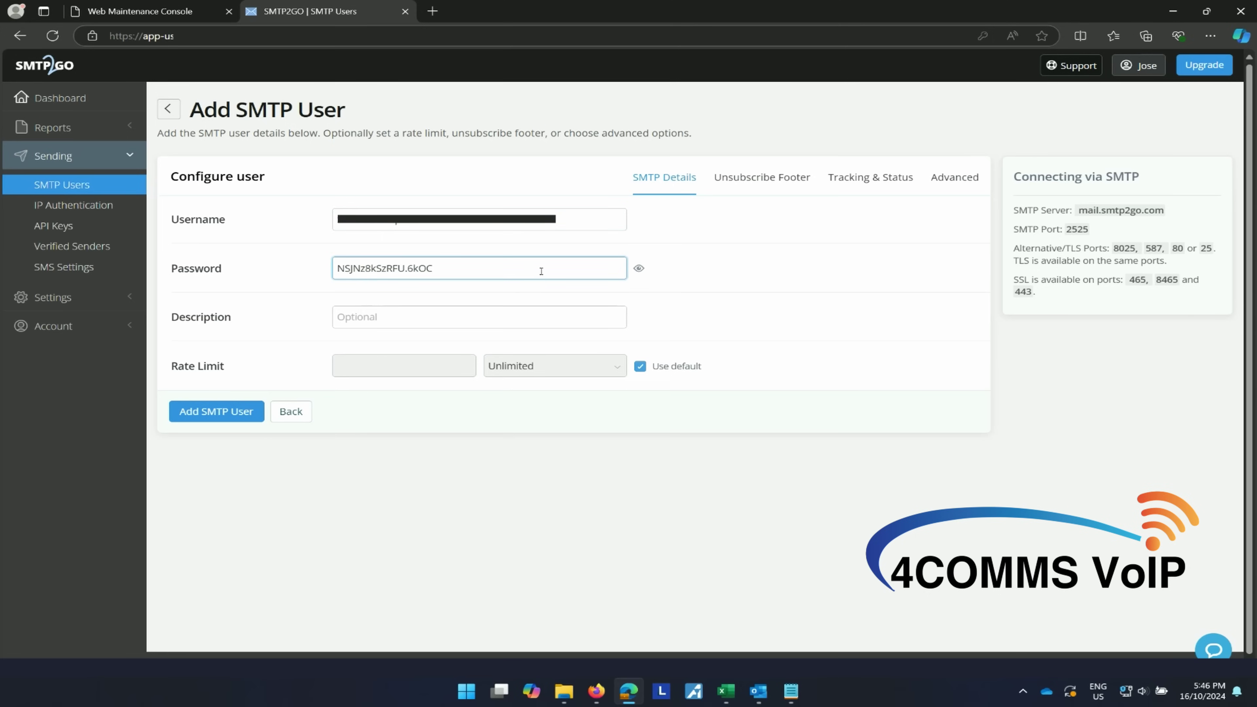
Paste the user description copied from Outlook into the description field.
click(473, 325)
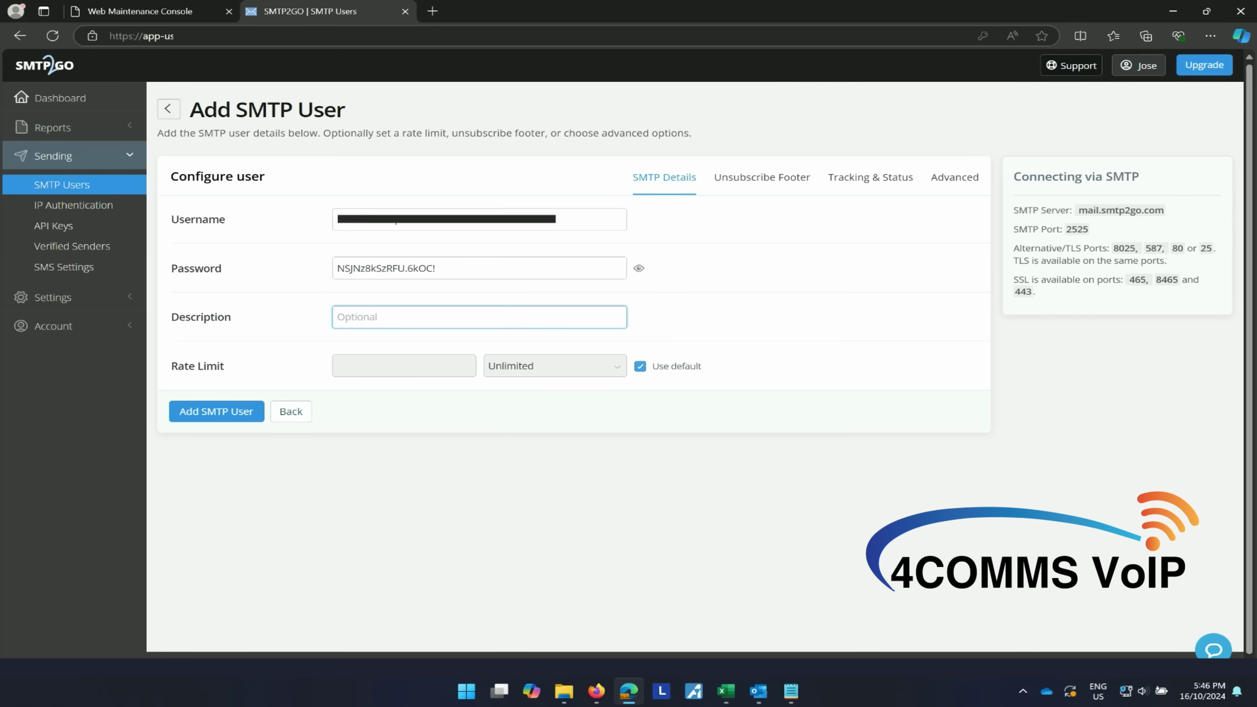
key(alt+Tab)
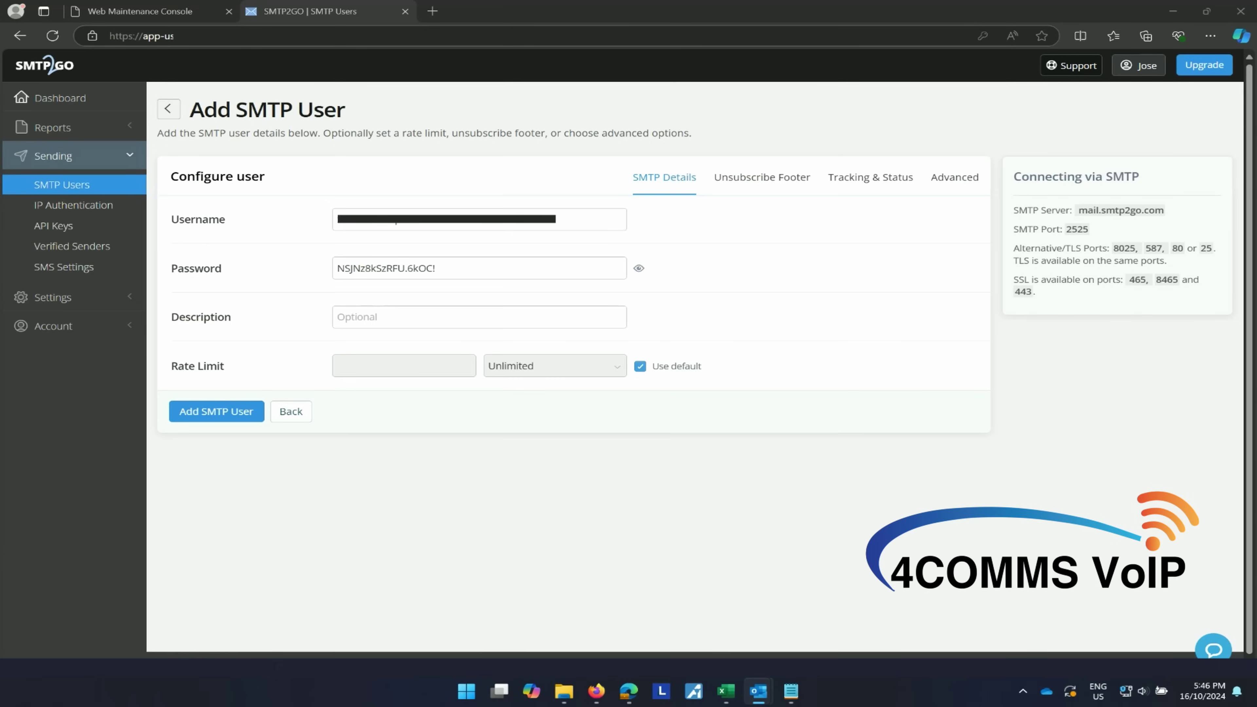
click(399, 318)
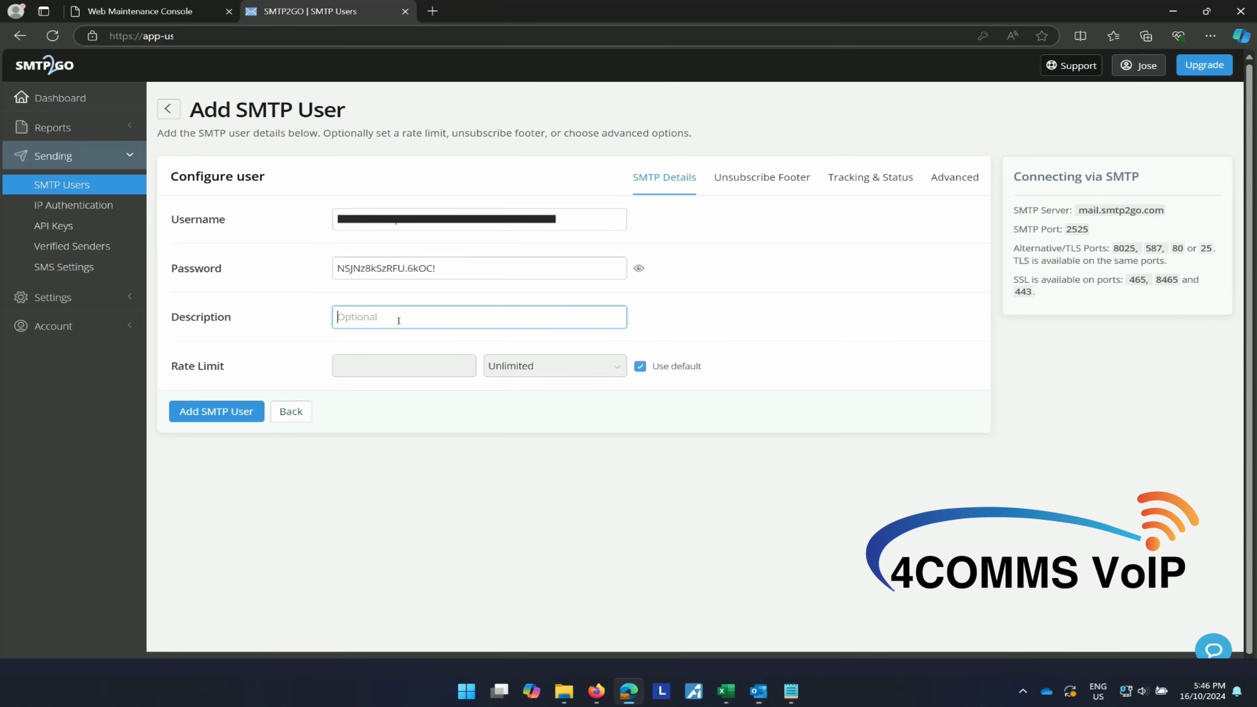
key(ctrl+v)
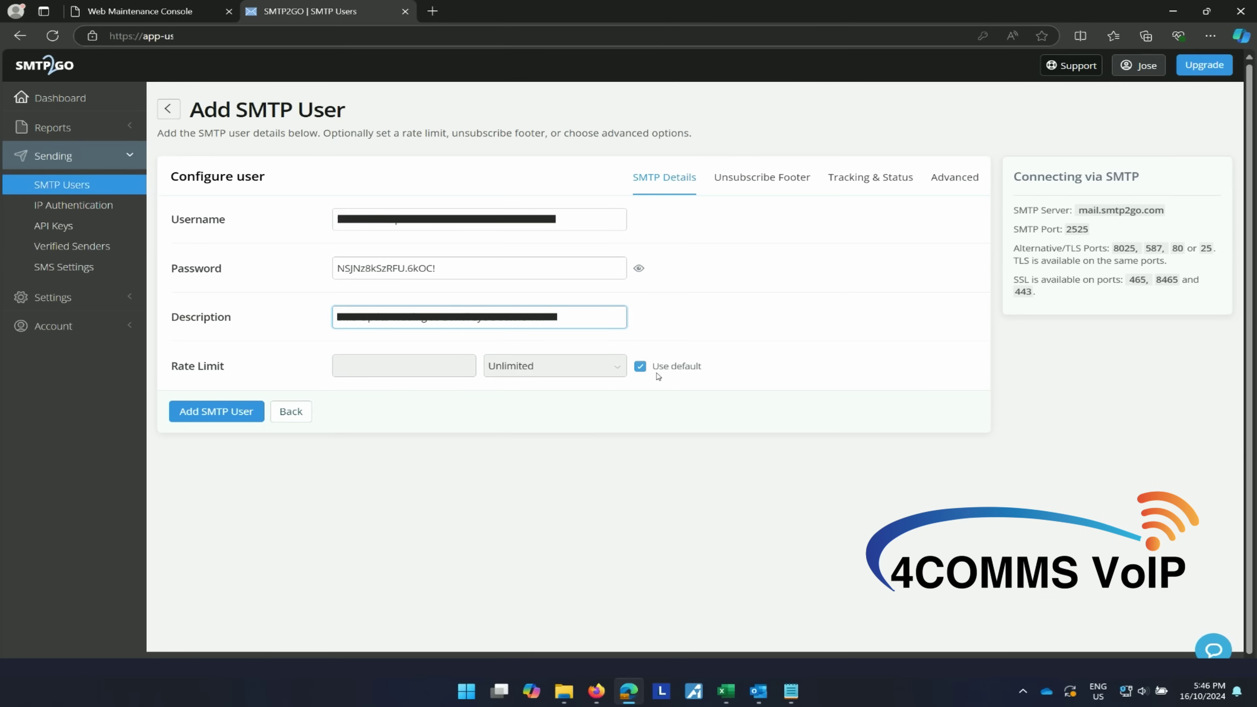
Keep the rate limit at the default Unlimited after checking the period choices.
click(642, 367)
click(604, 371)
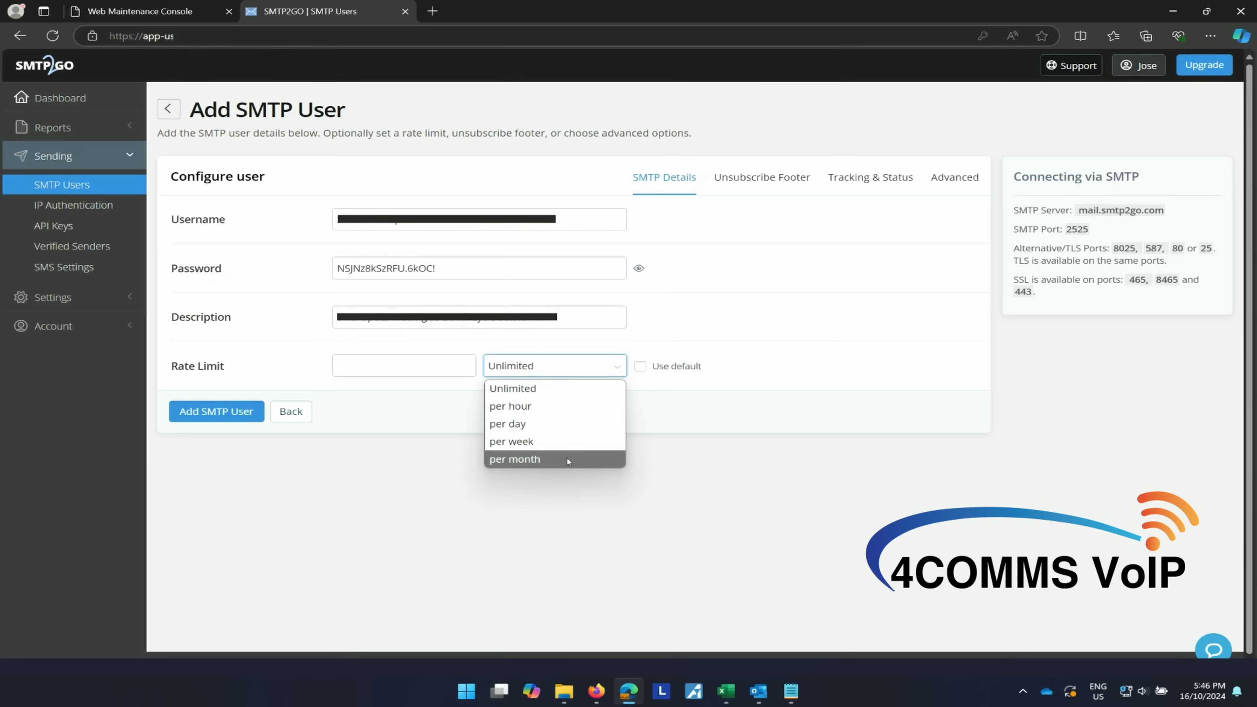
click(708, 388)
click(642, 367)
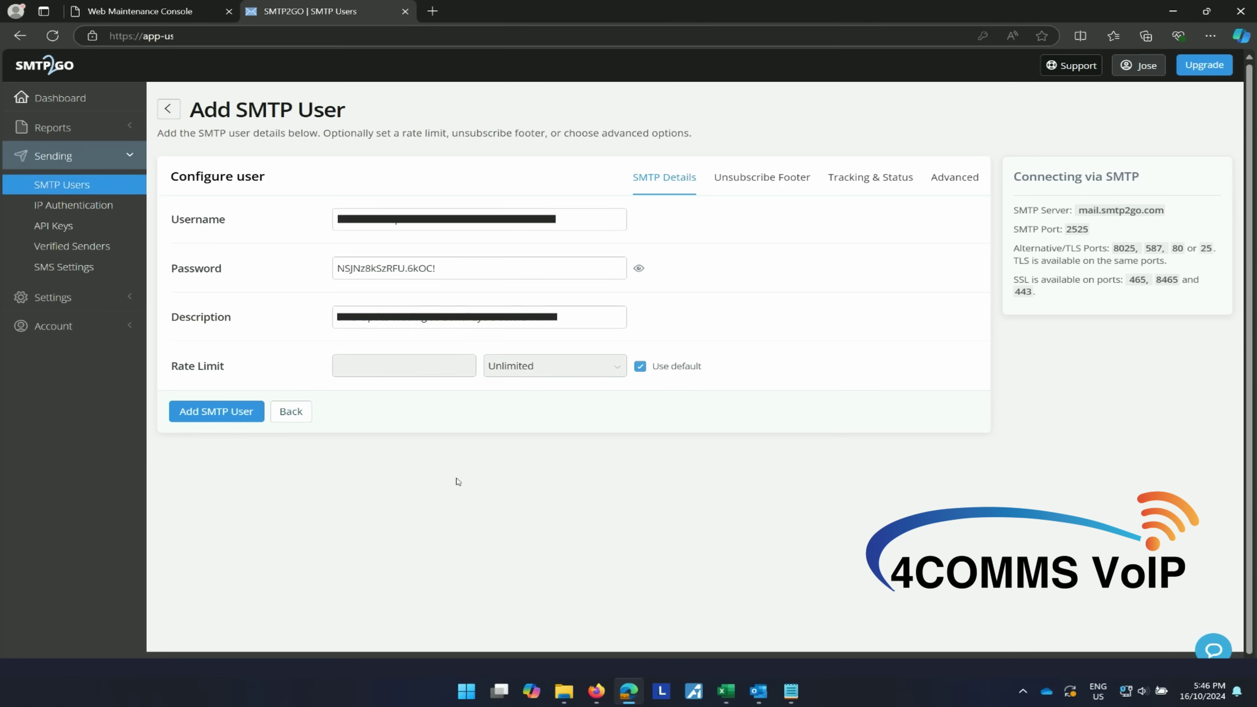
Add the SMTP user, then reopen it in Edit SMTP User and select part of its username.
click(229, 417)
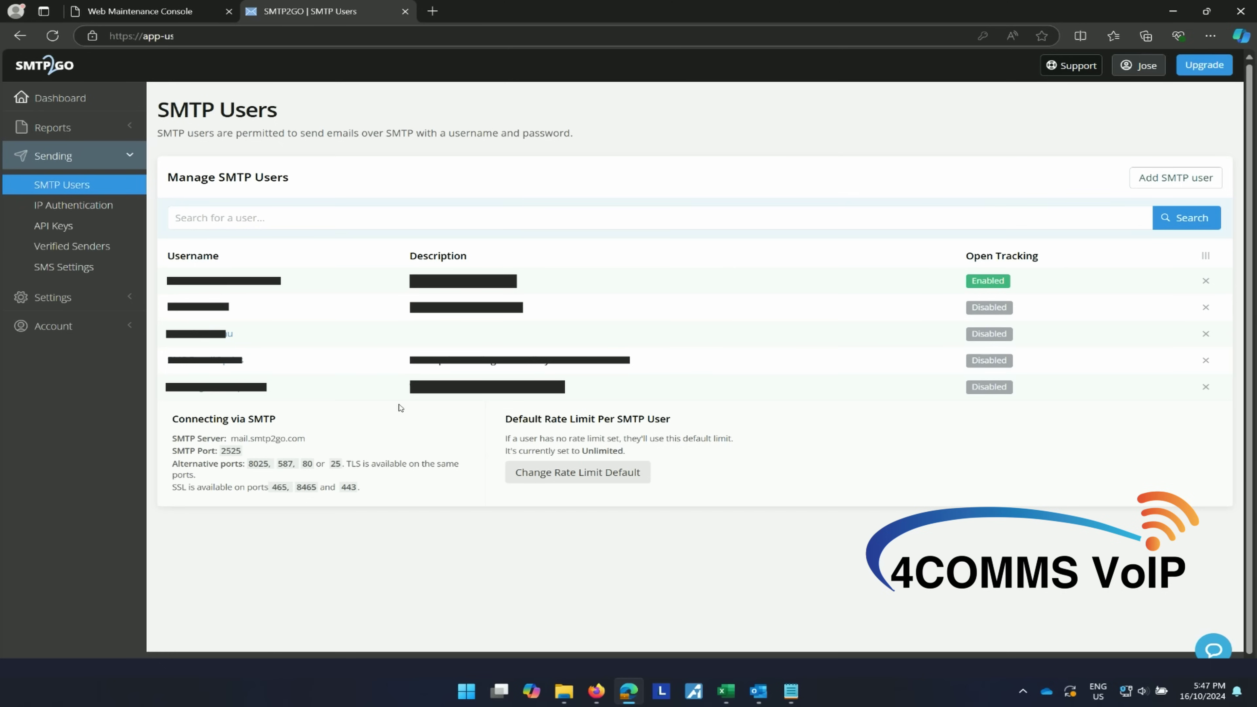
click(243, 358)
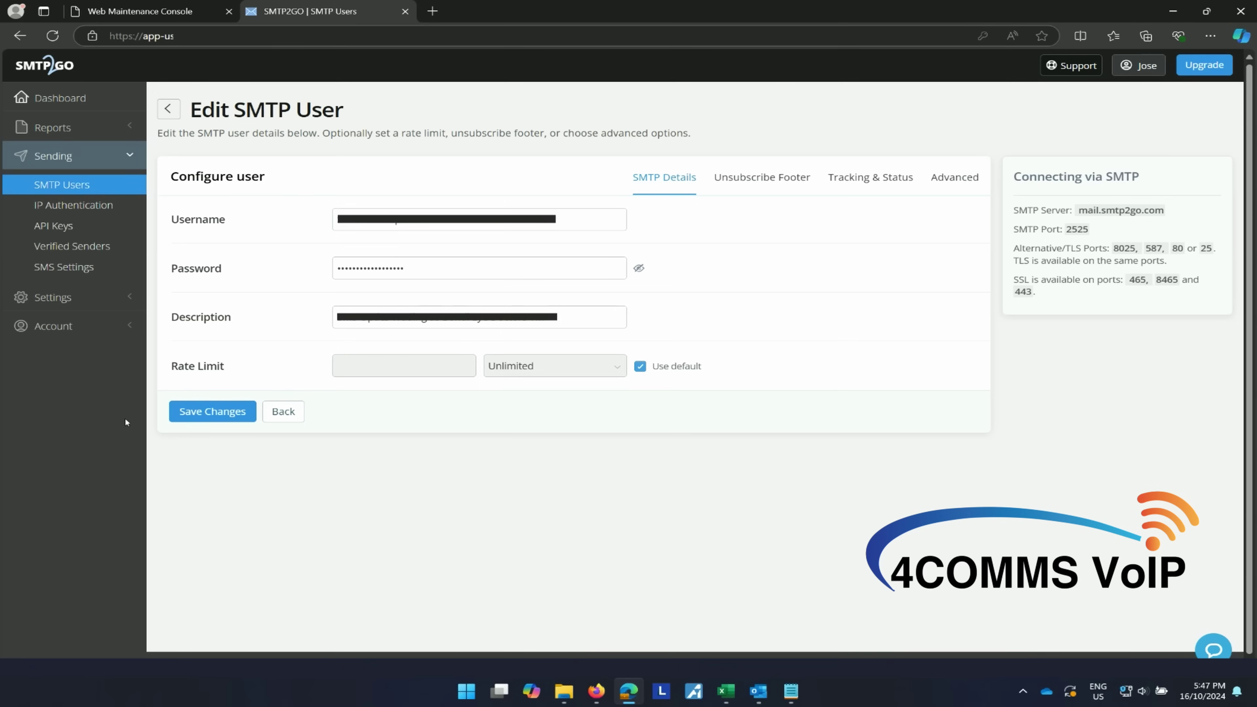
click(418, 222)
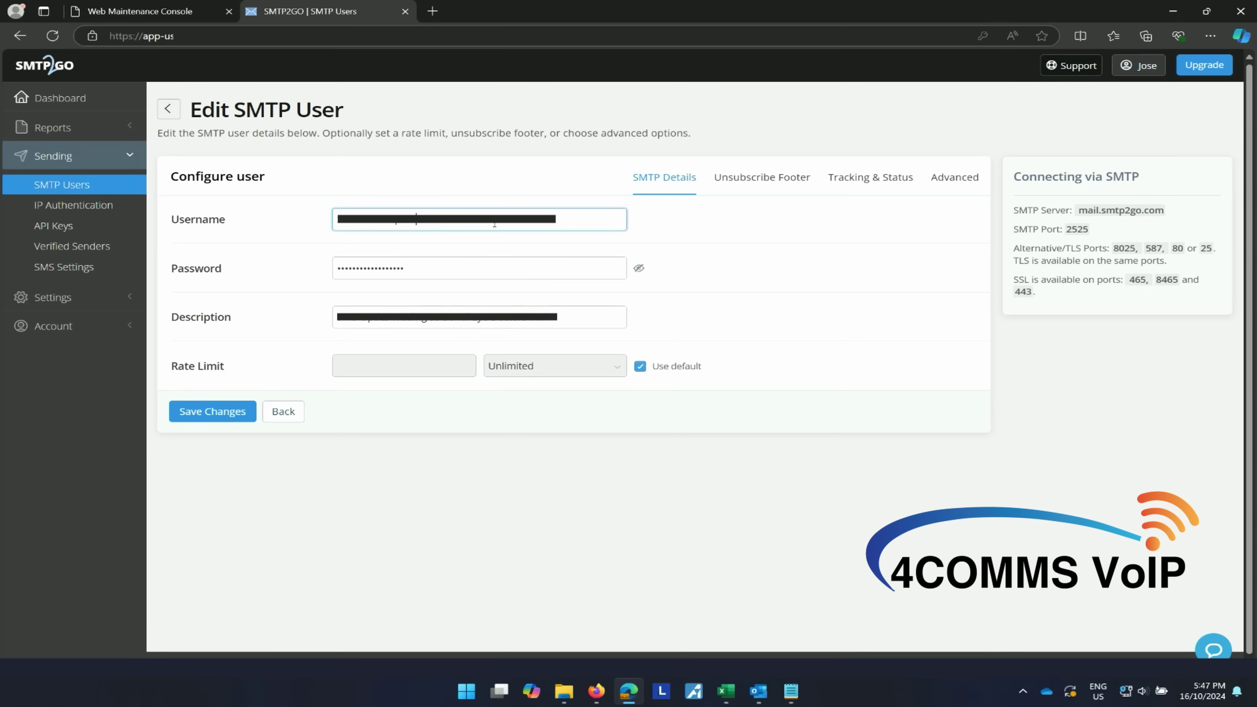
shift+click(336, 226)
click(187, 11)
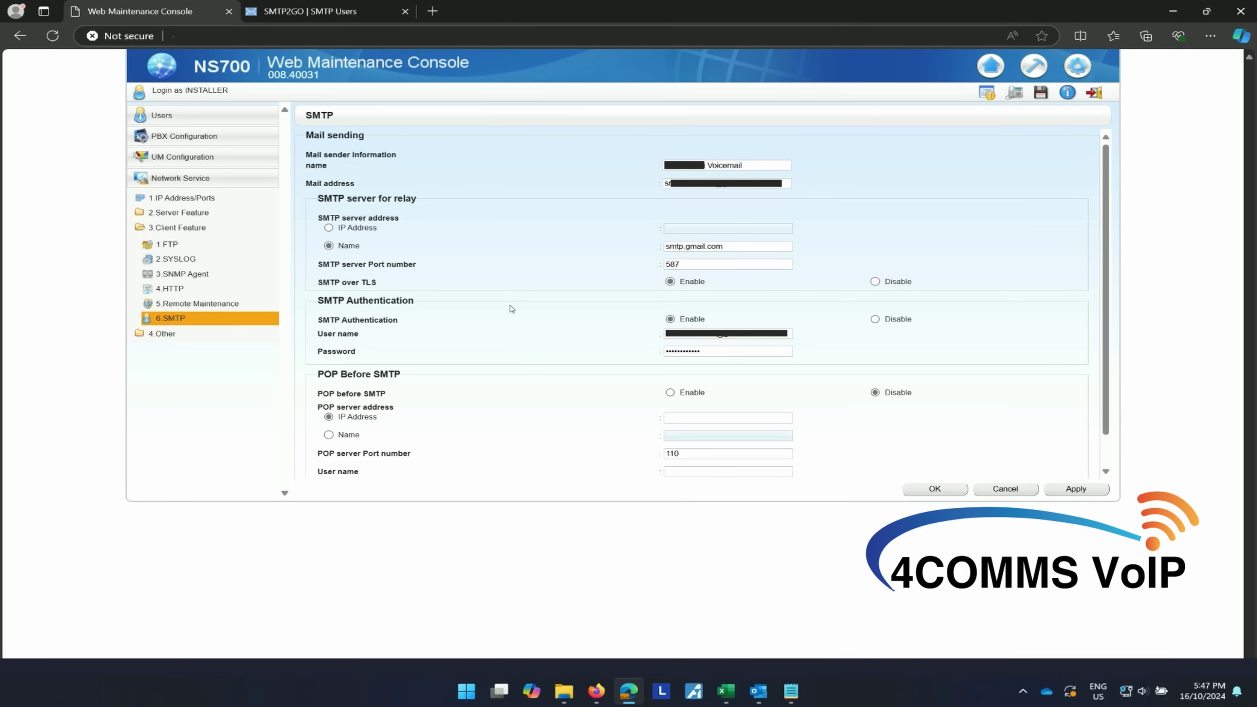
Copy the SMTP2GO user's password into the NS700 SMTP Authentication Password field.
click(722, 333)
click(320, 15)
click(639, 269)
click(559, 274)
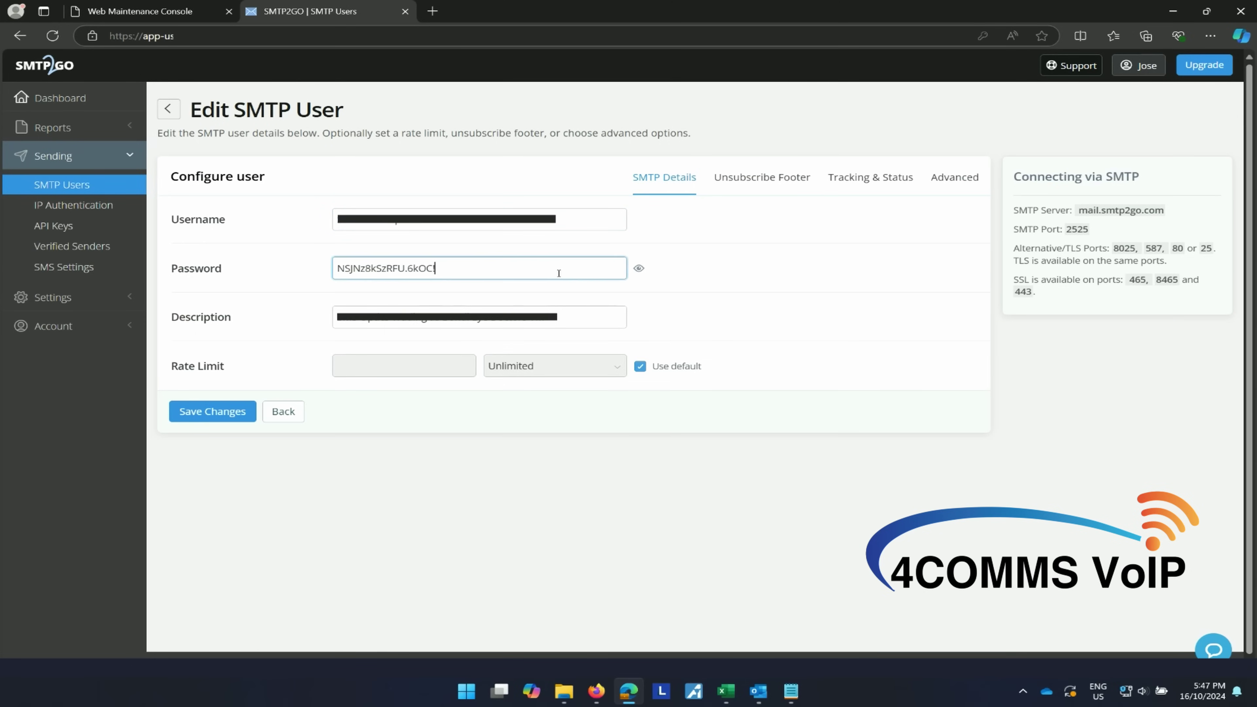
key(ctrl+a)
key(ctrl+x)
key(ctrl+v)
key(ctrl+Tab)
click(728, 351)
key(ctrl+a)
key(ctrl+v)
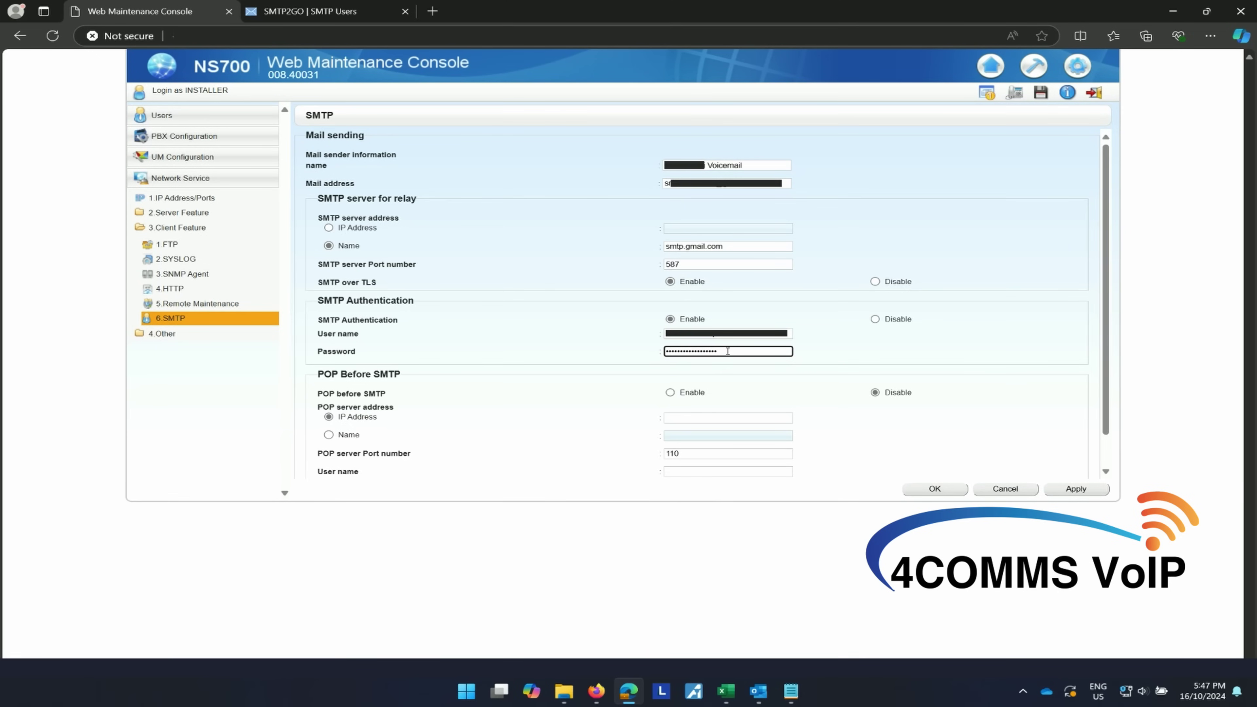
Select the SMTP server name mail.smtp2go.com in the SMTP2GO user details.
key(ctrl+Tab)
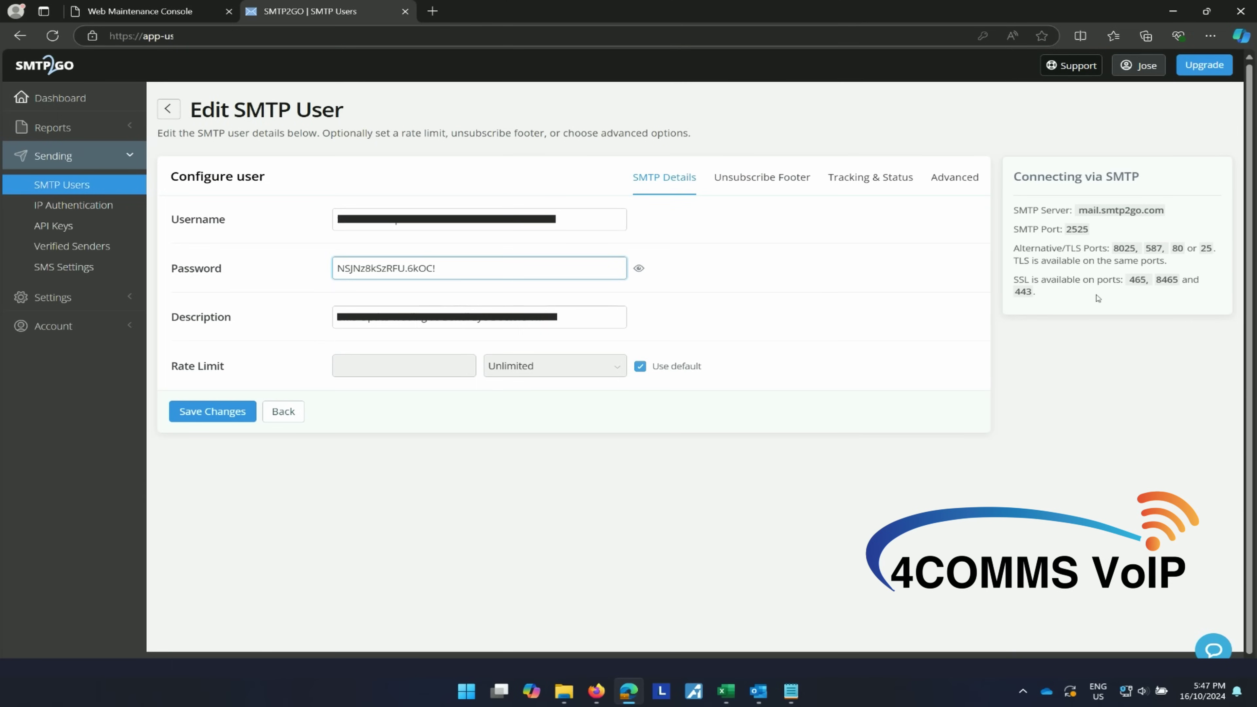
click(1097, 210)
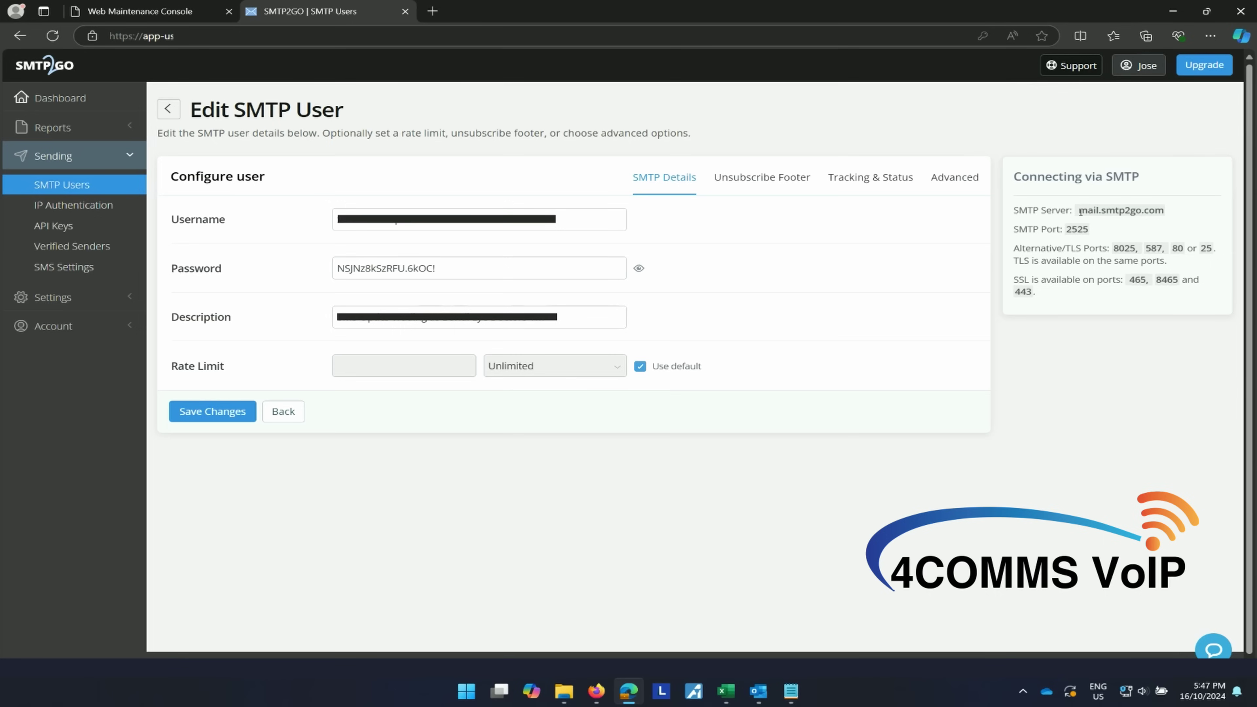
drag(1083, 212, 1162, 214)
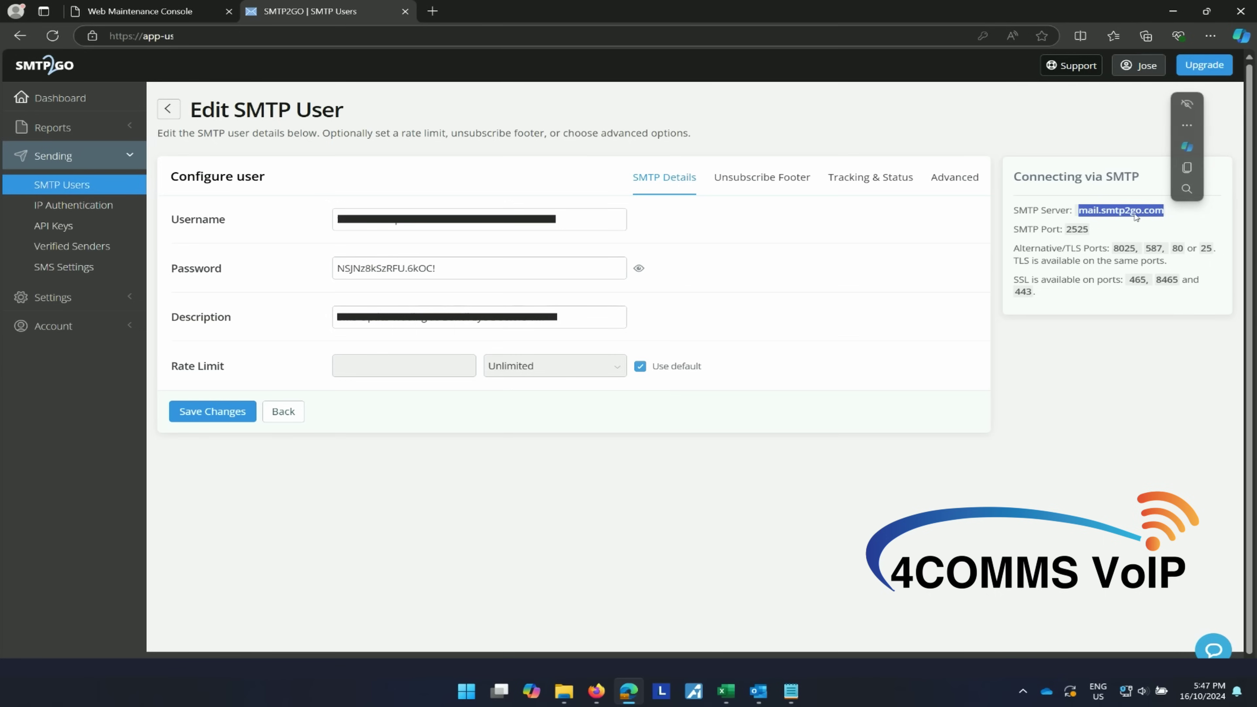
Replace the NS700 relay server name smtp.gmail.com with mail.smtp2go.com.
click(183, 12)
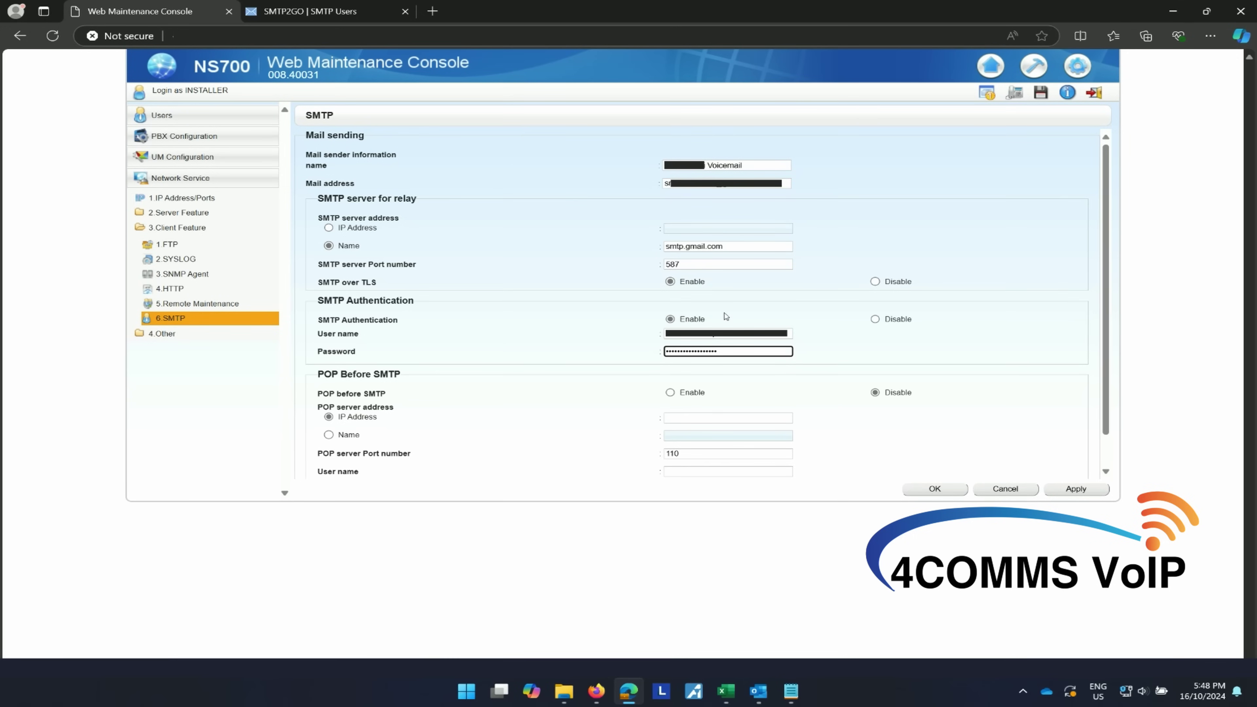
click(702, 246)
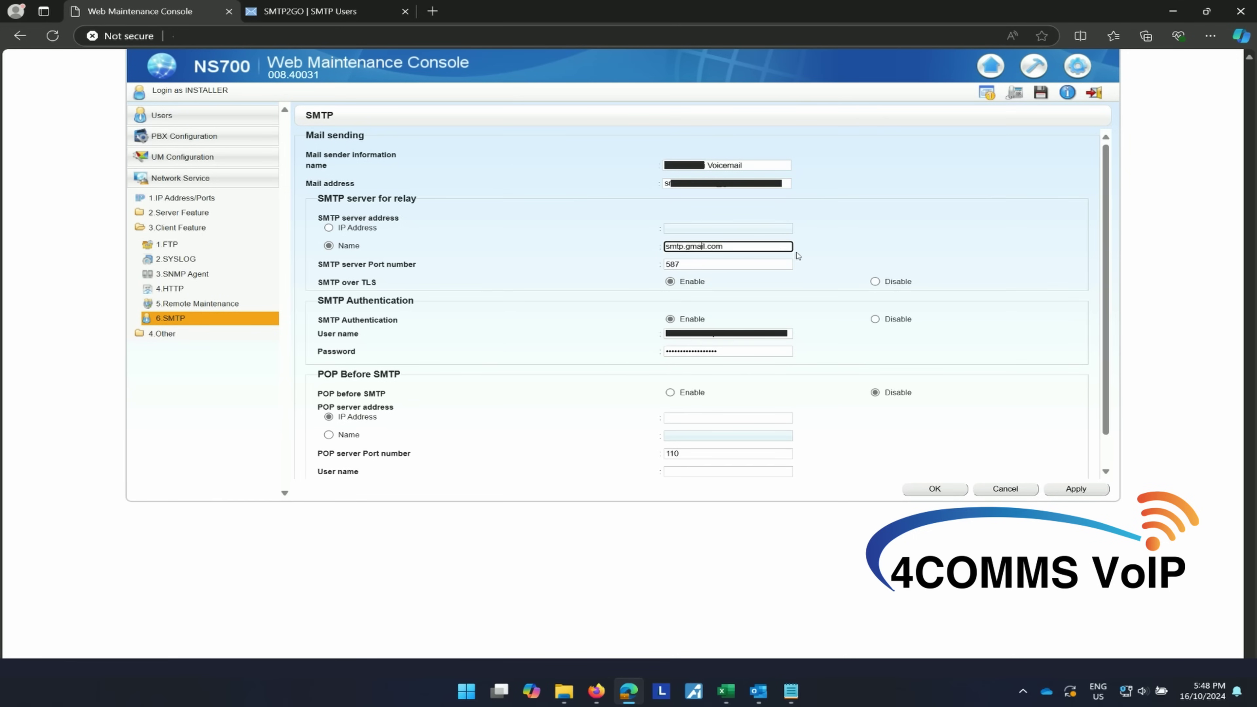
key(ctrl+a)
key(ctrl+v)
Confirm port 587 in SMTP2GO's connection info against the NS700 SMTP settings.
click(322, 14)
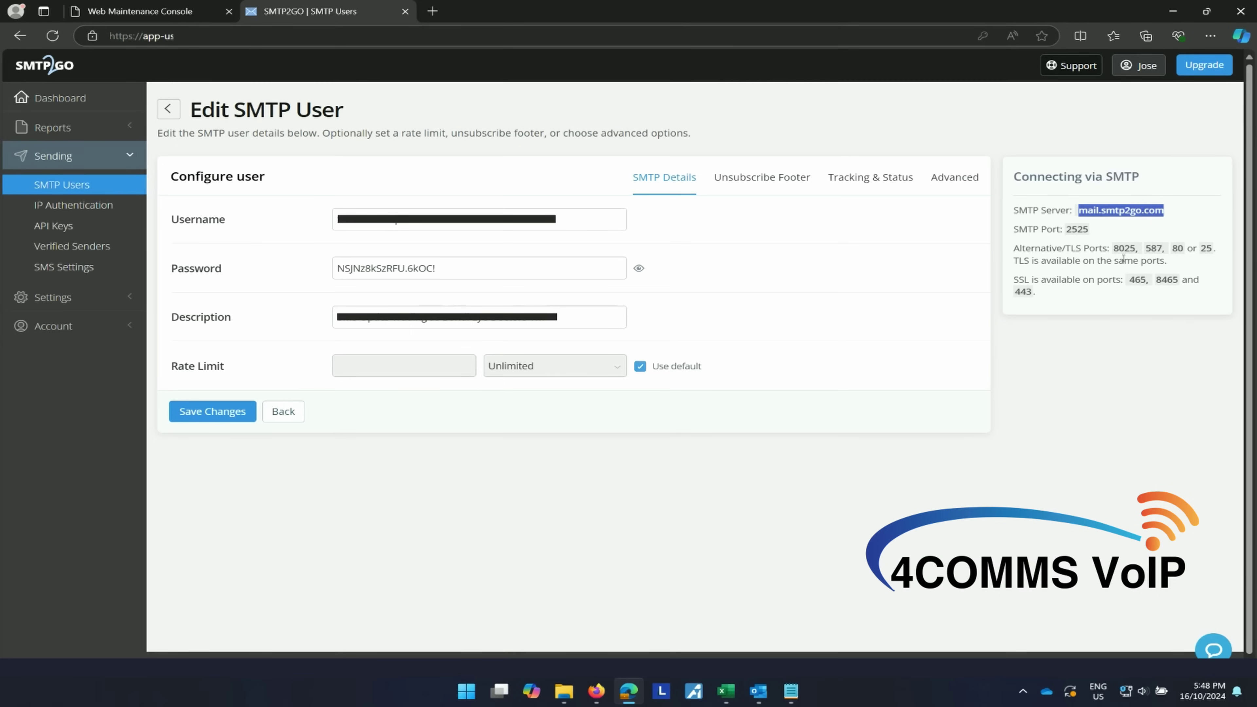
drag(1150, 249, 1167, 249)
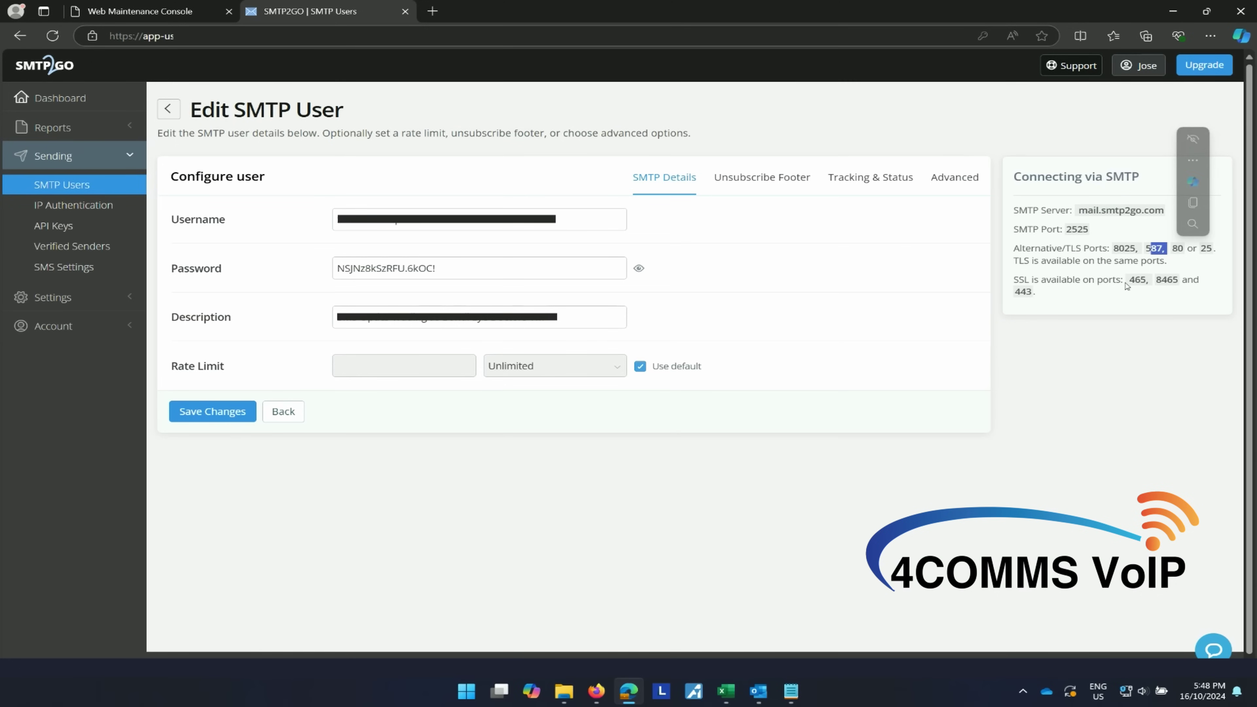
click(193, 12)
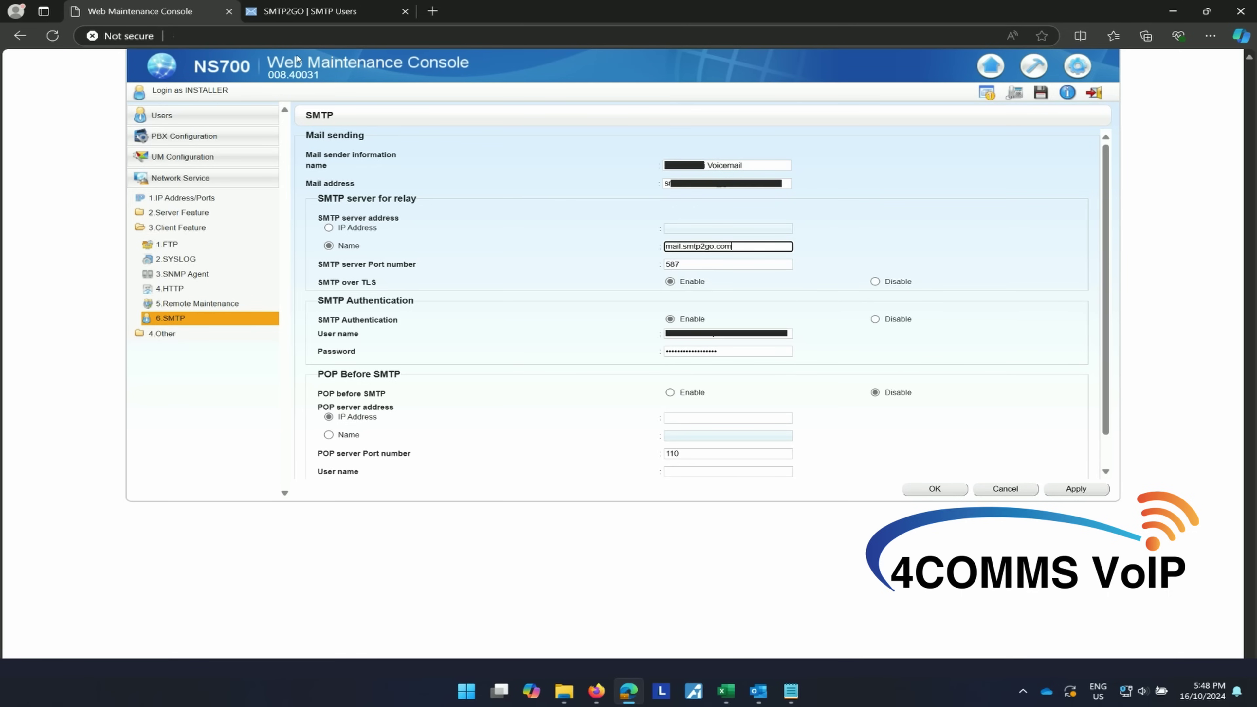
key(ctrl+Tab)
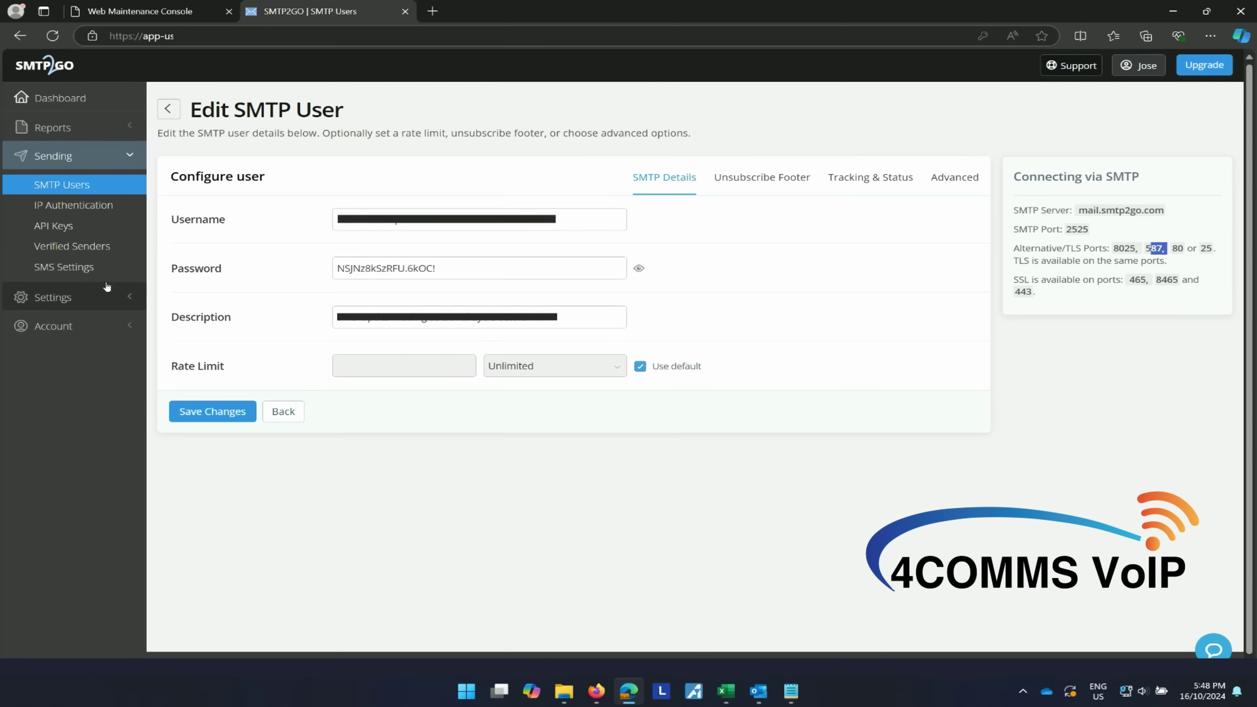
Compare the NS700 sender mail address with SMTP2GO's Verified Senders list.
click(96, 250)
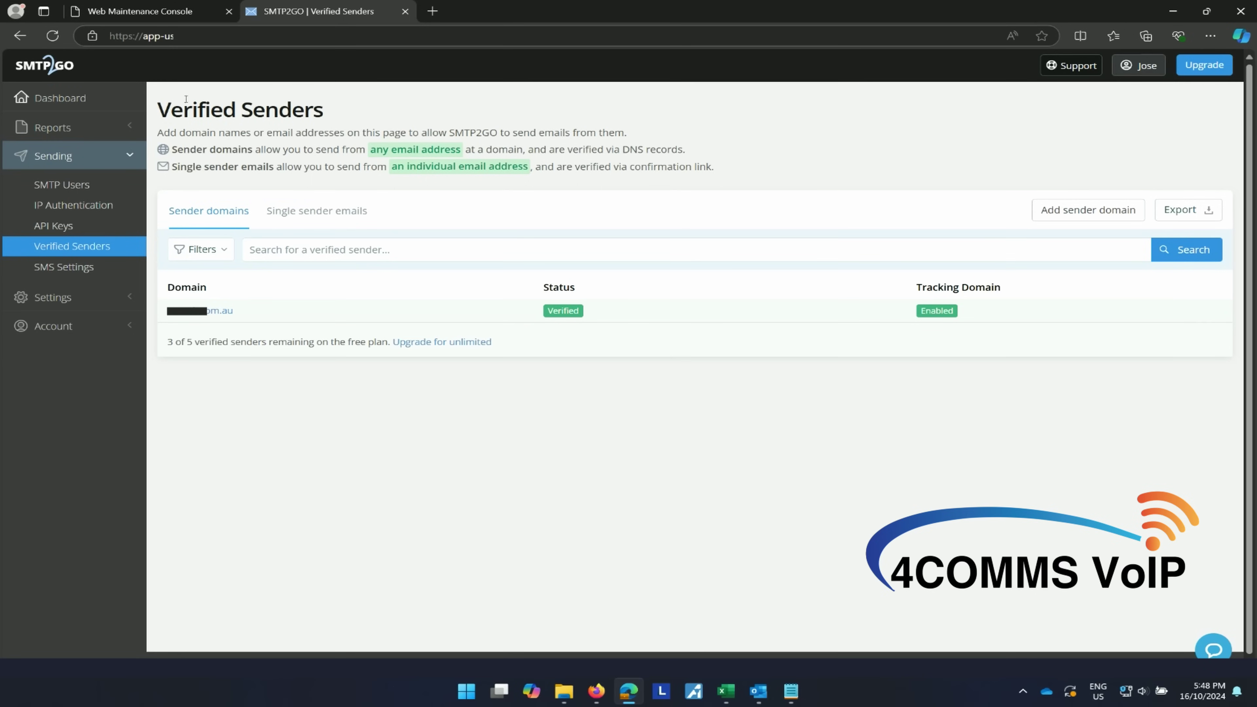
click(143, 11)
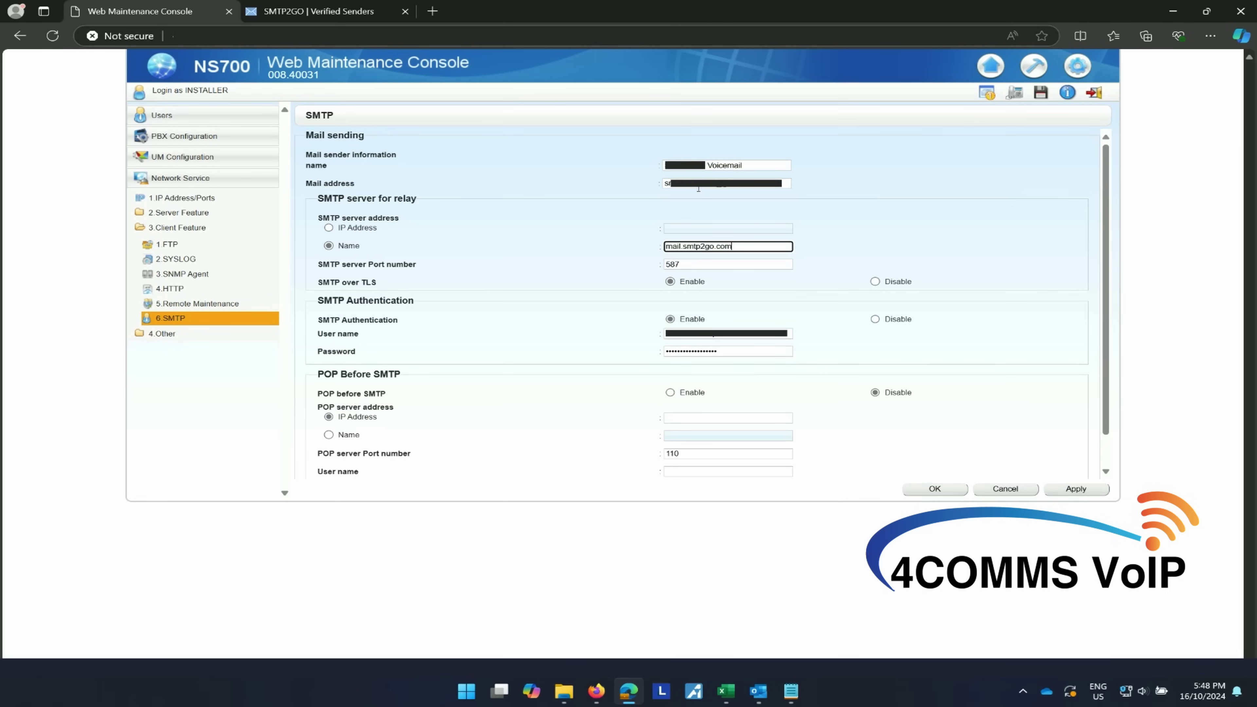
drag(711, 187, 783, 182)
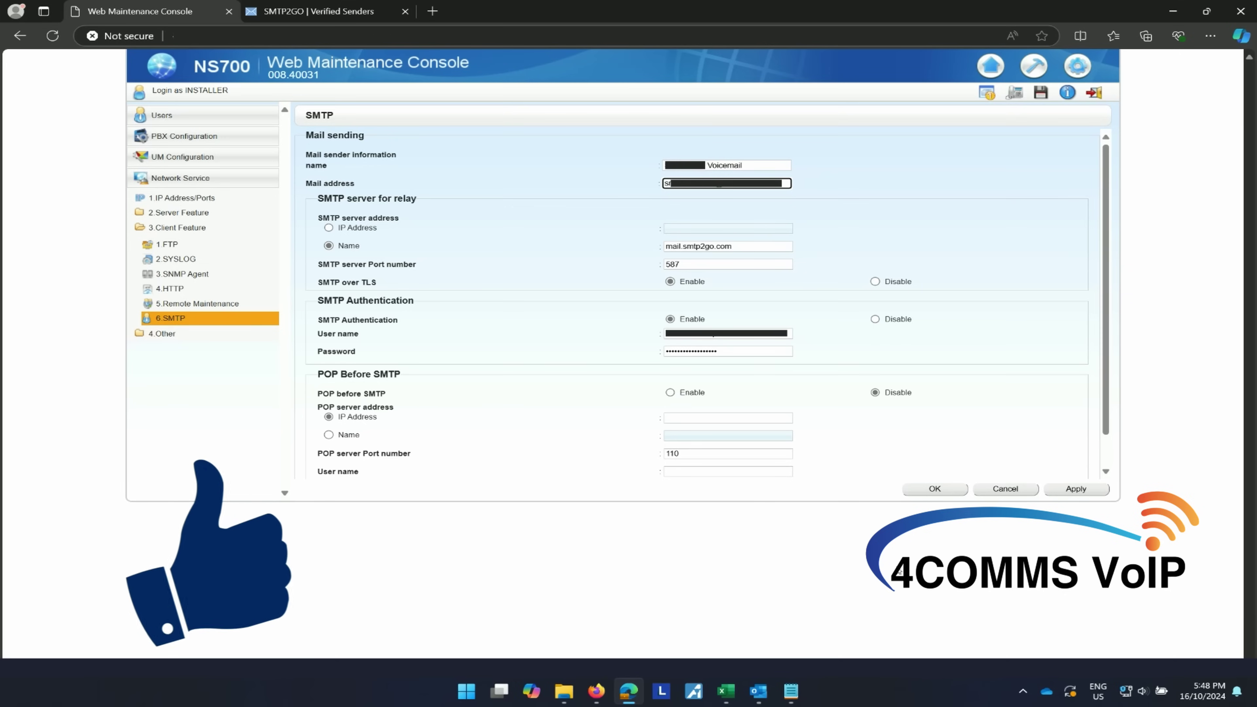
Submit the NS700 SMTP settings with OK and bring up the SMTP2GO Dashboard.
click(931, 490)
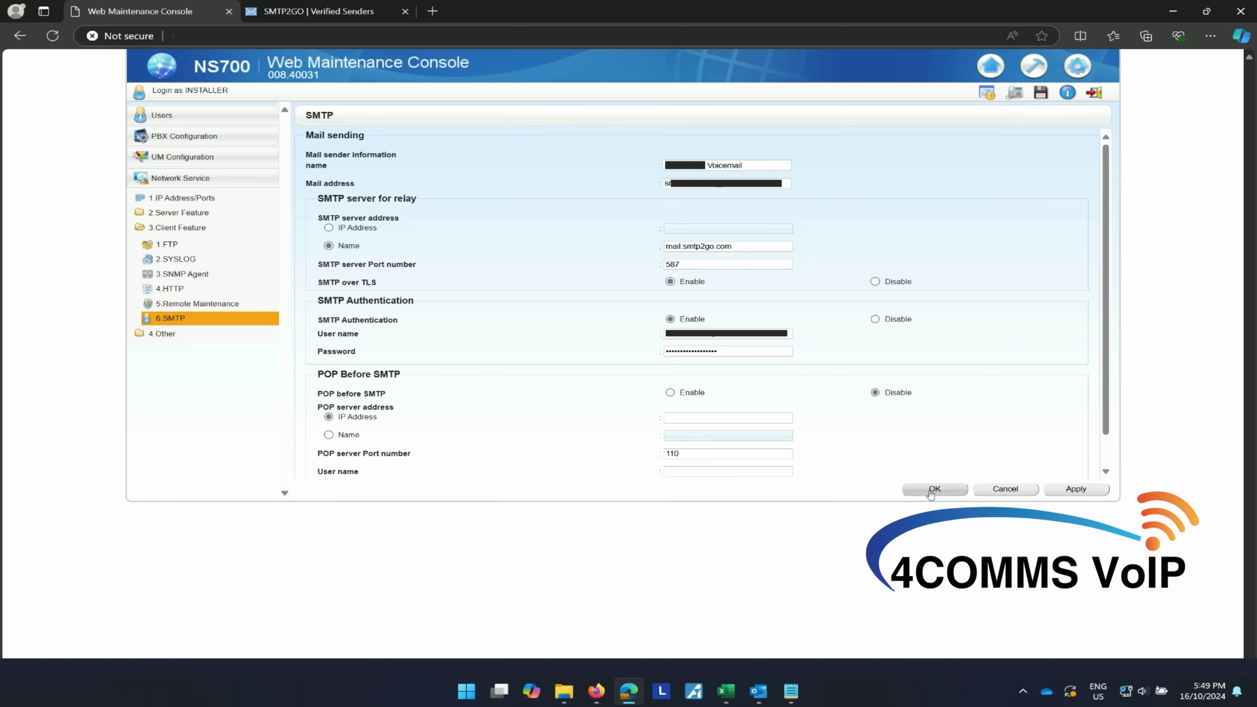
click(932, 490)
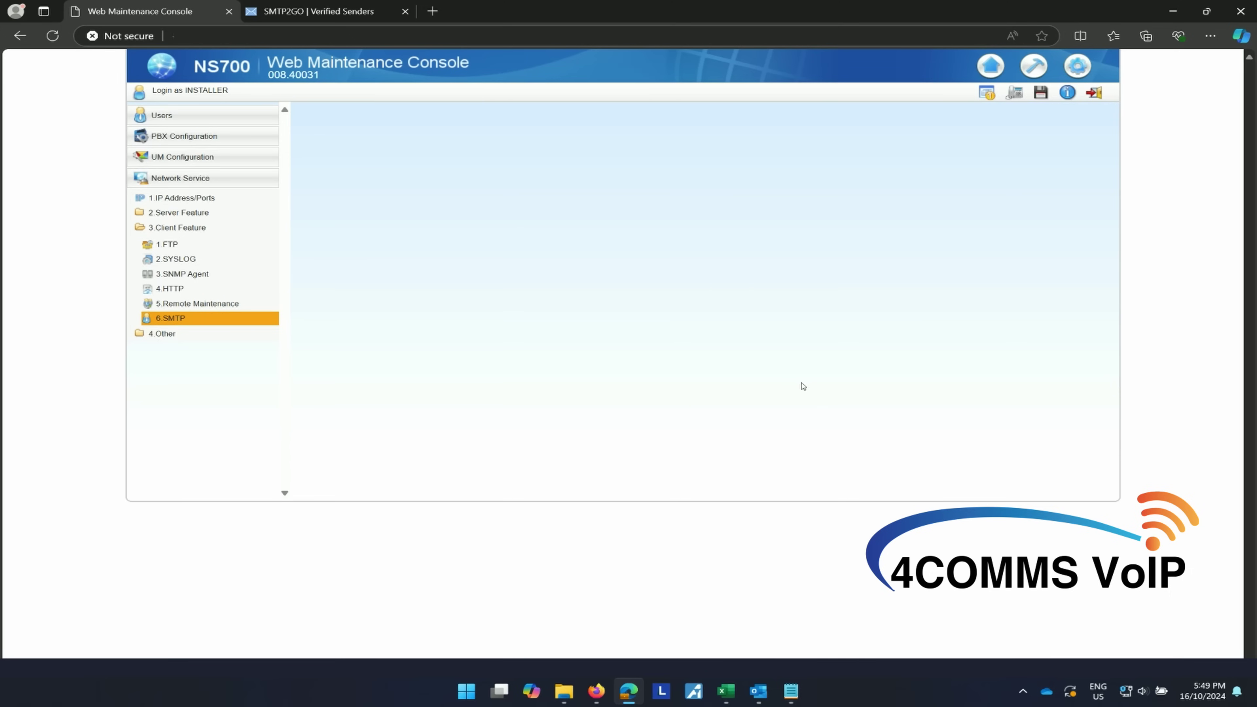
click(332, 13)
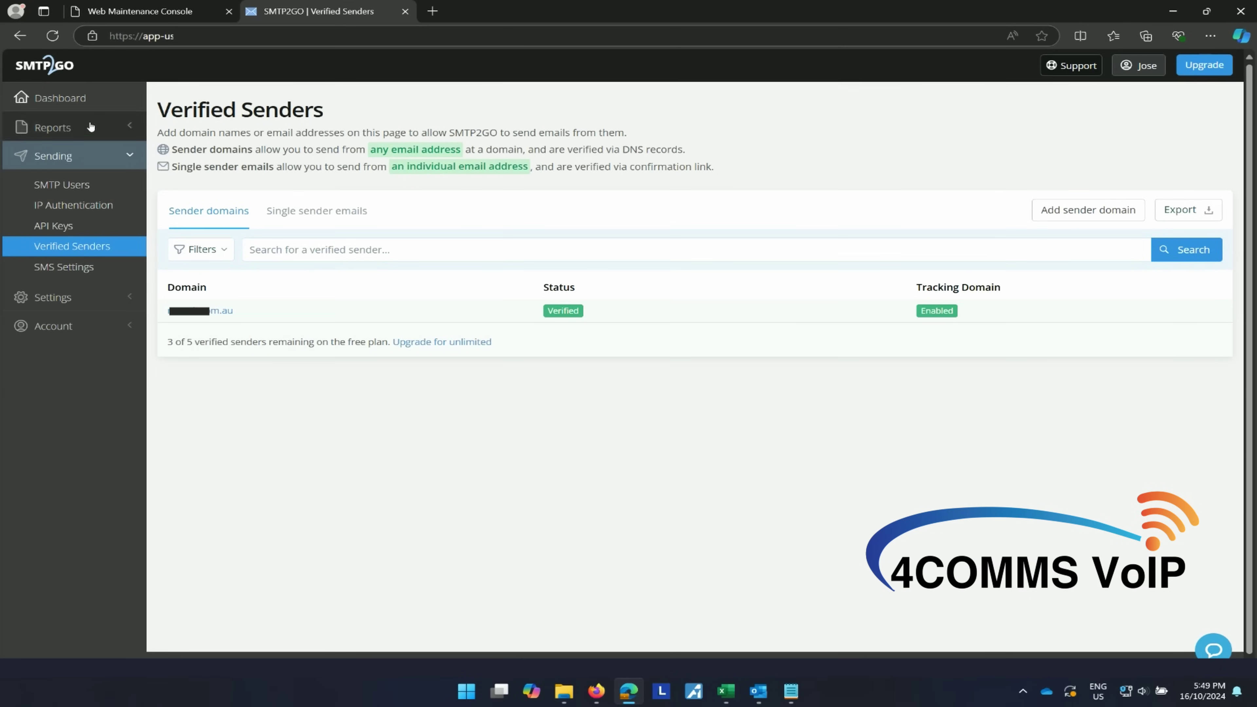
click(36, 96)
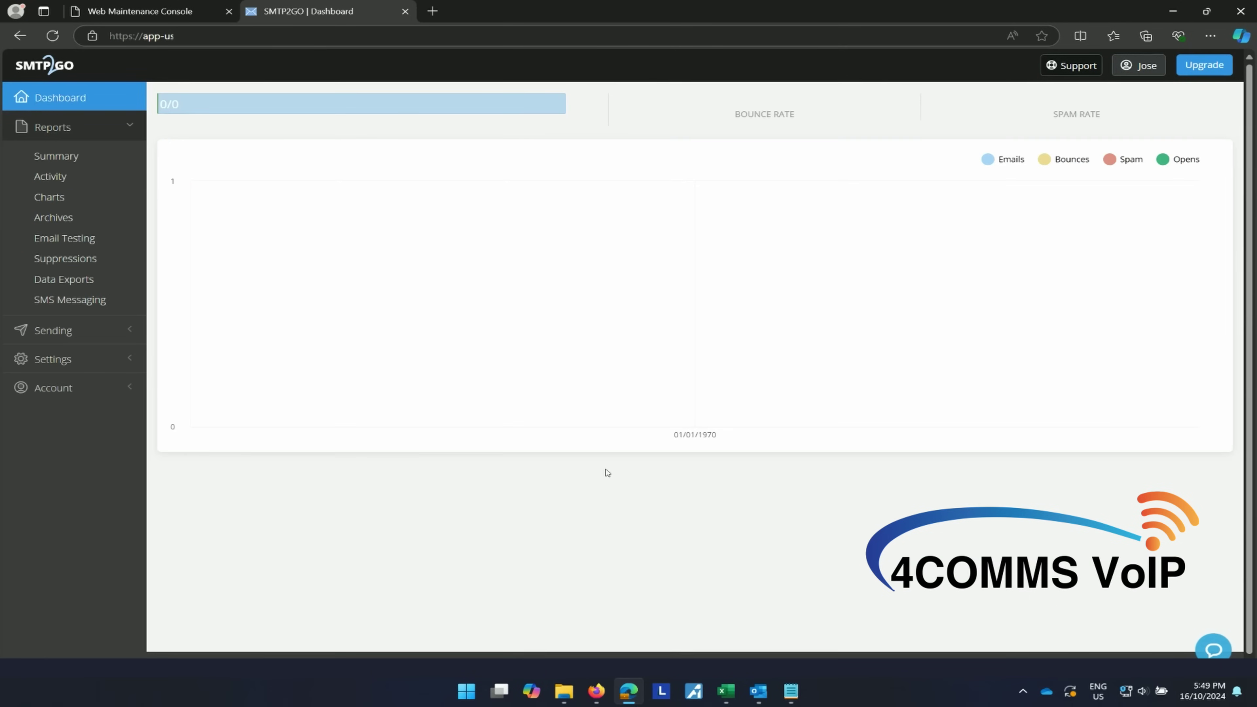
Note SMTP2GO's email usage, then expand NS700 Maintenance > Utility > Email Notification.
drag(185, 104, 158, 106)
click(169, 11)
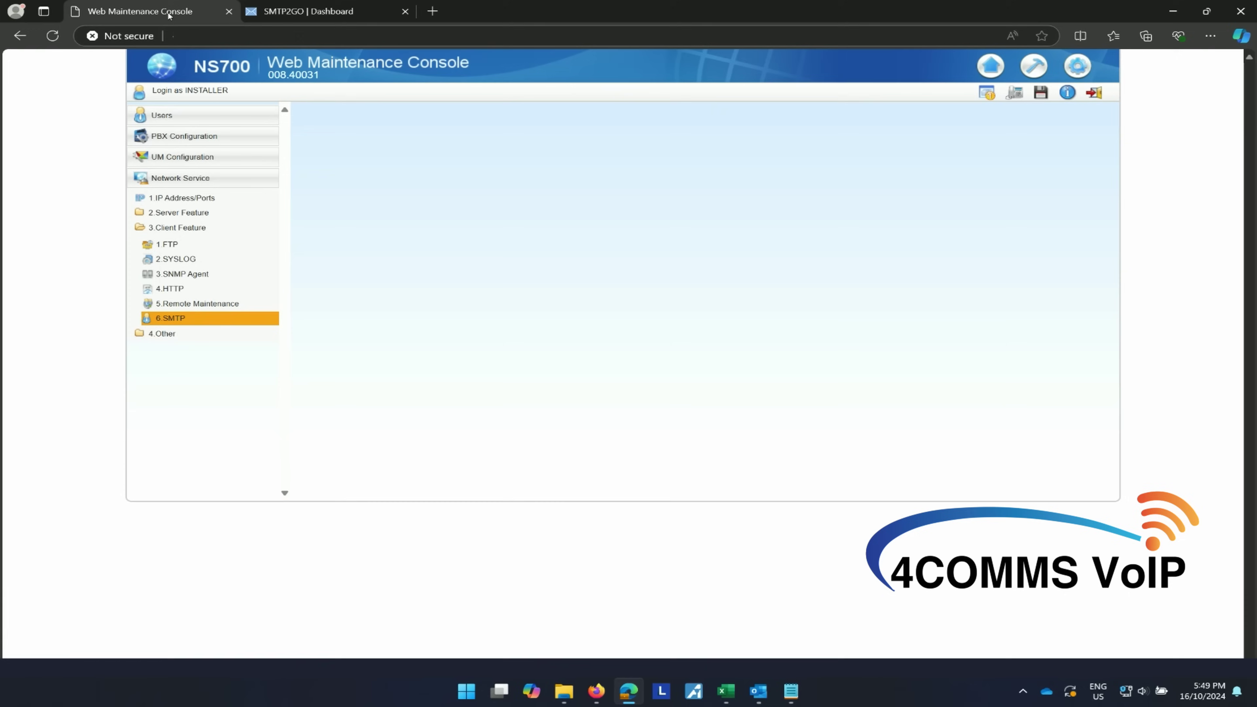
click(1040, 71)
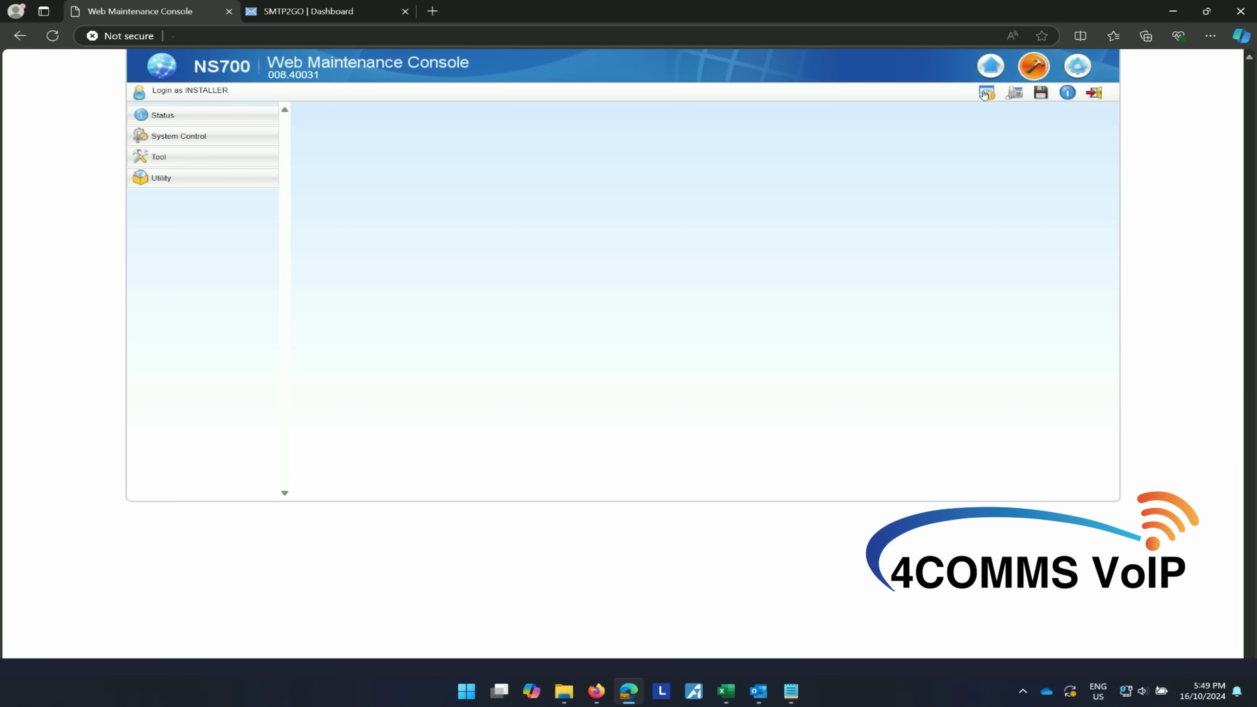
click(154, 183)
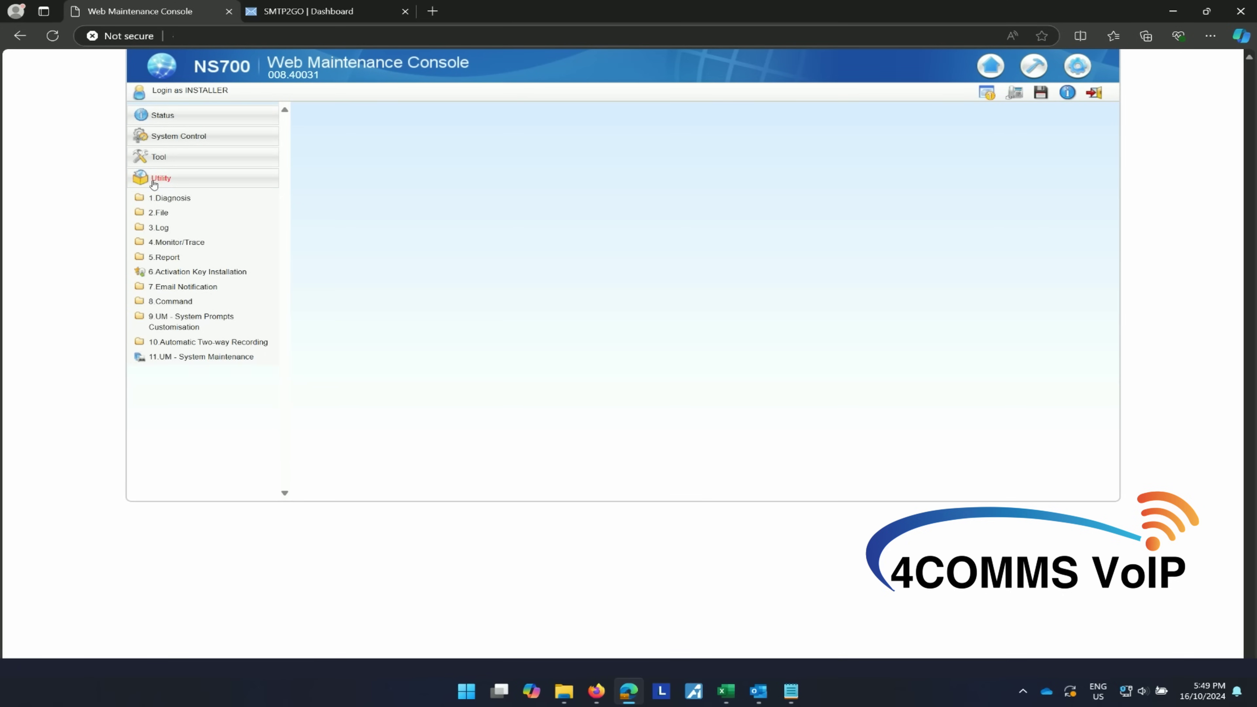
click(165, 288)
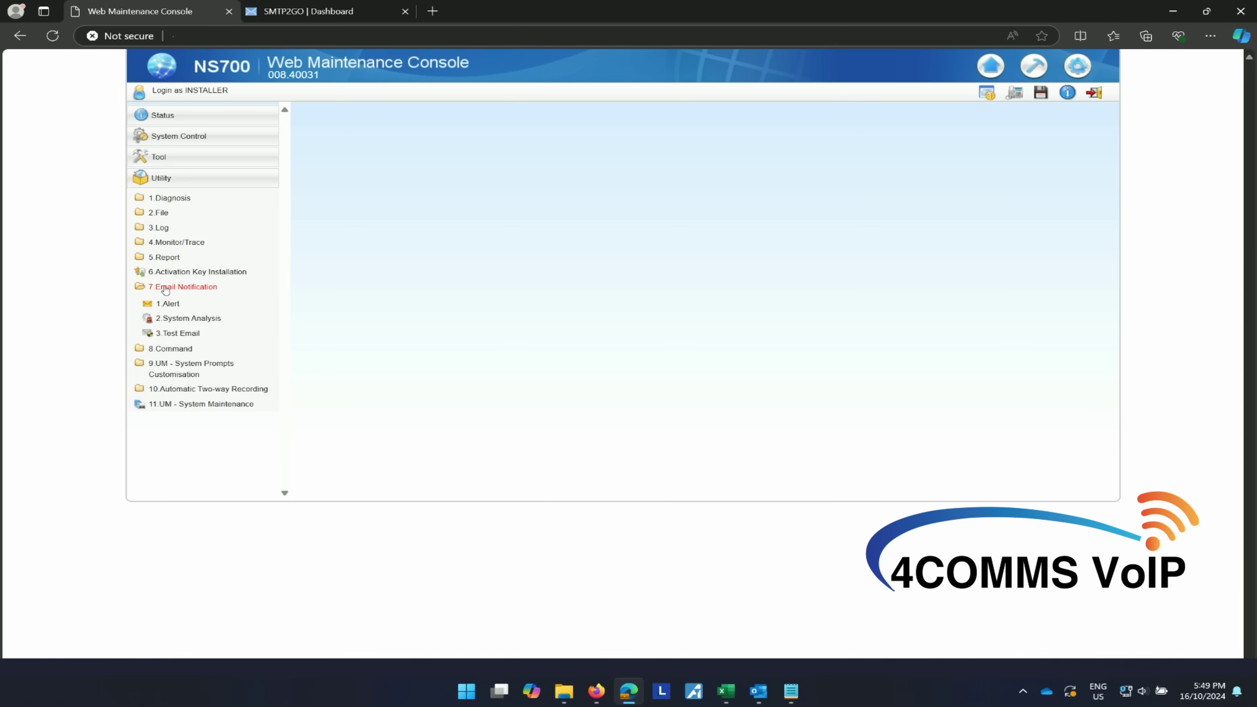
Send a test email with subject 'Test email' to the recipient address and acknowledge acceptance.
click(158, 336)
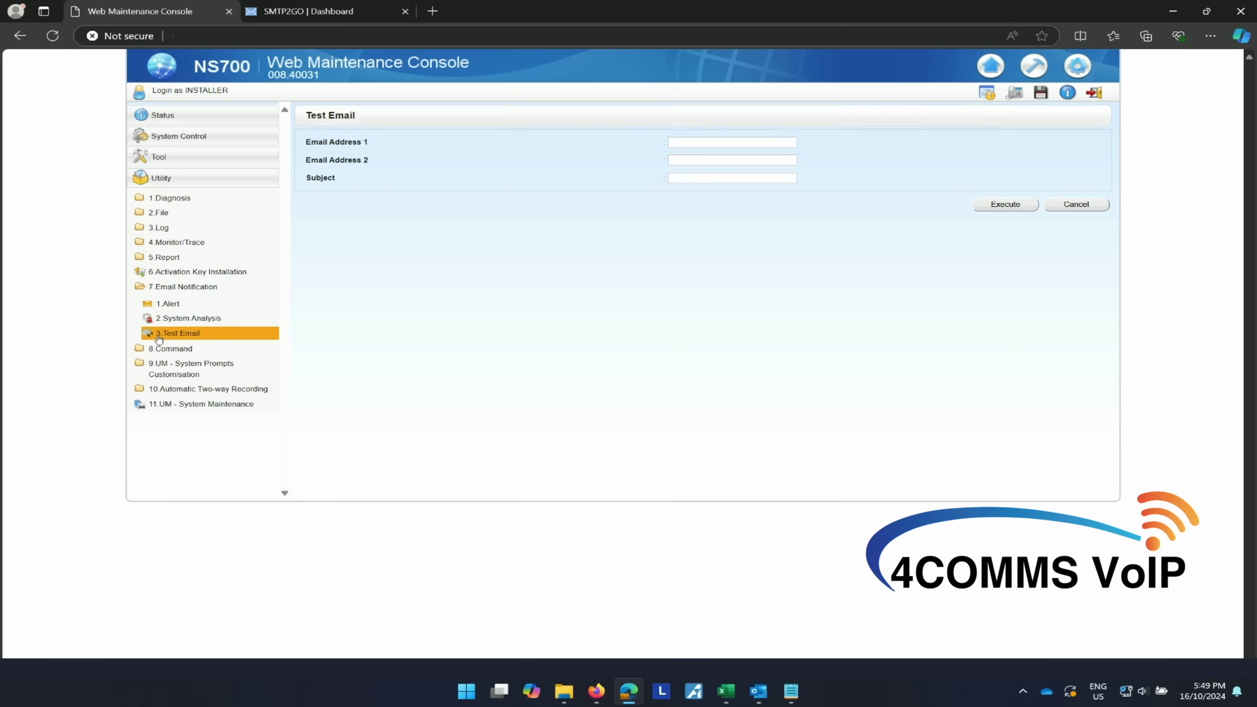
click(711, 147)
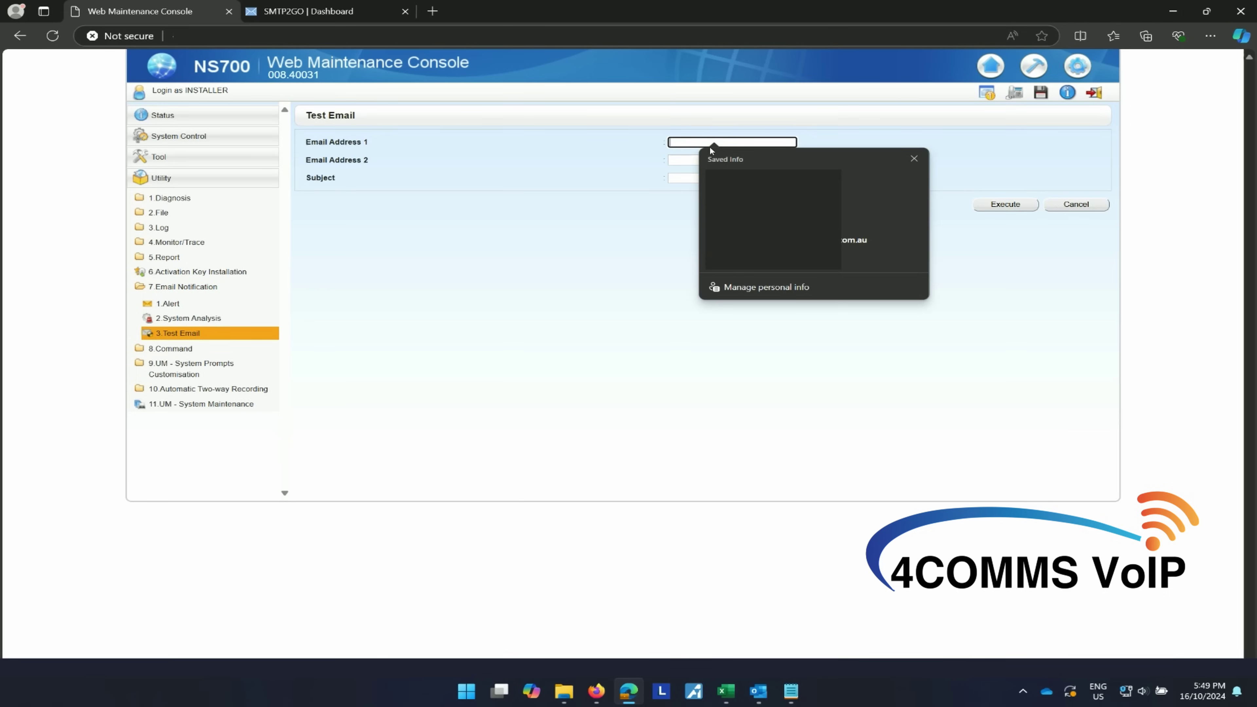
click(701, 126)
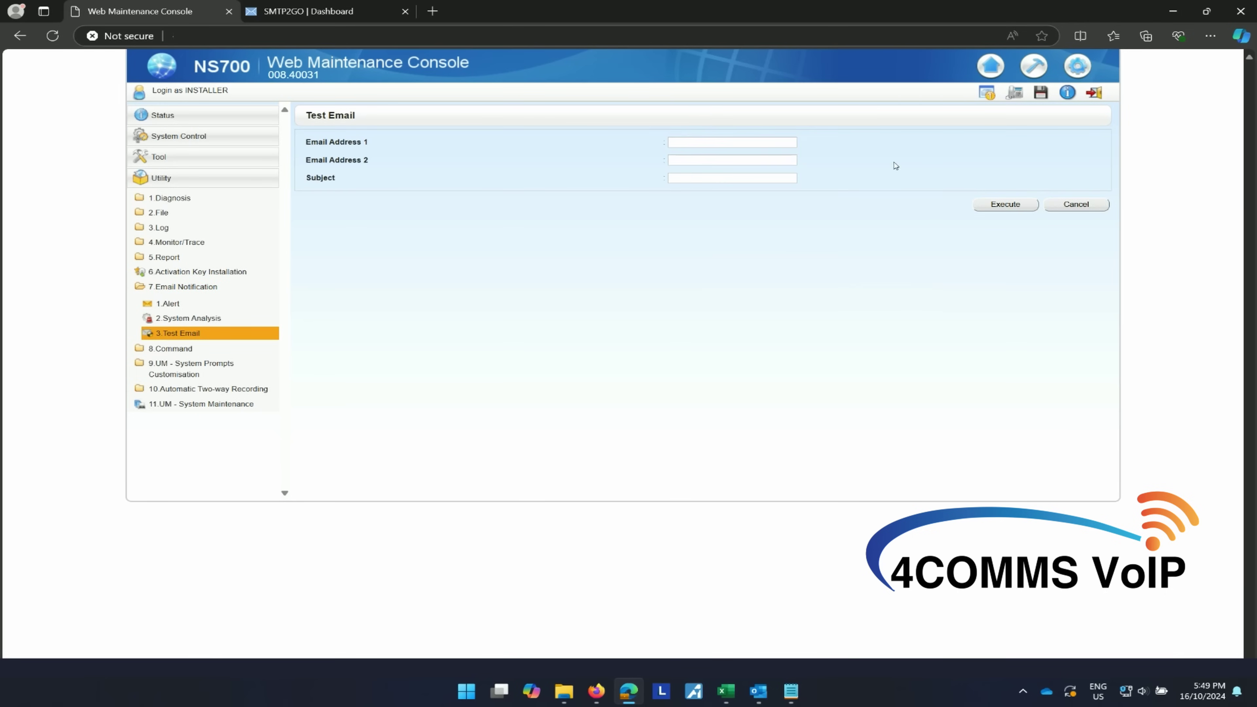
click(768, 143)
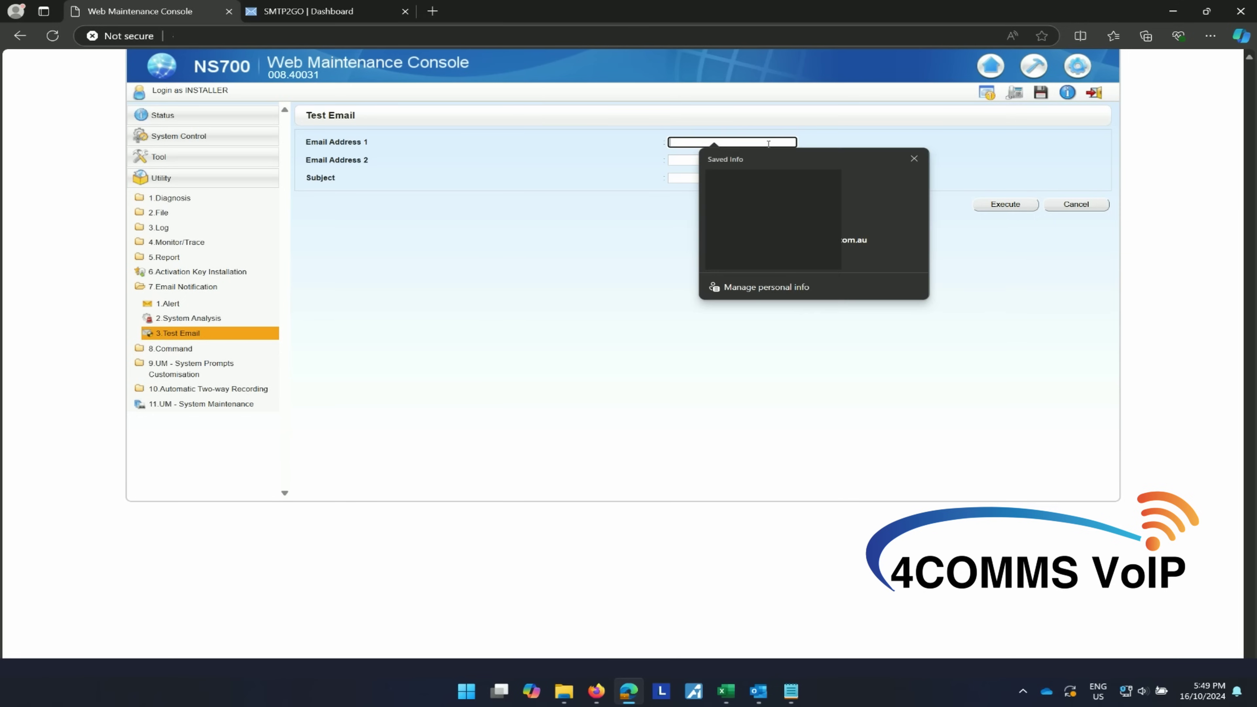
click(788, 144)
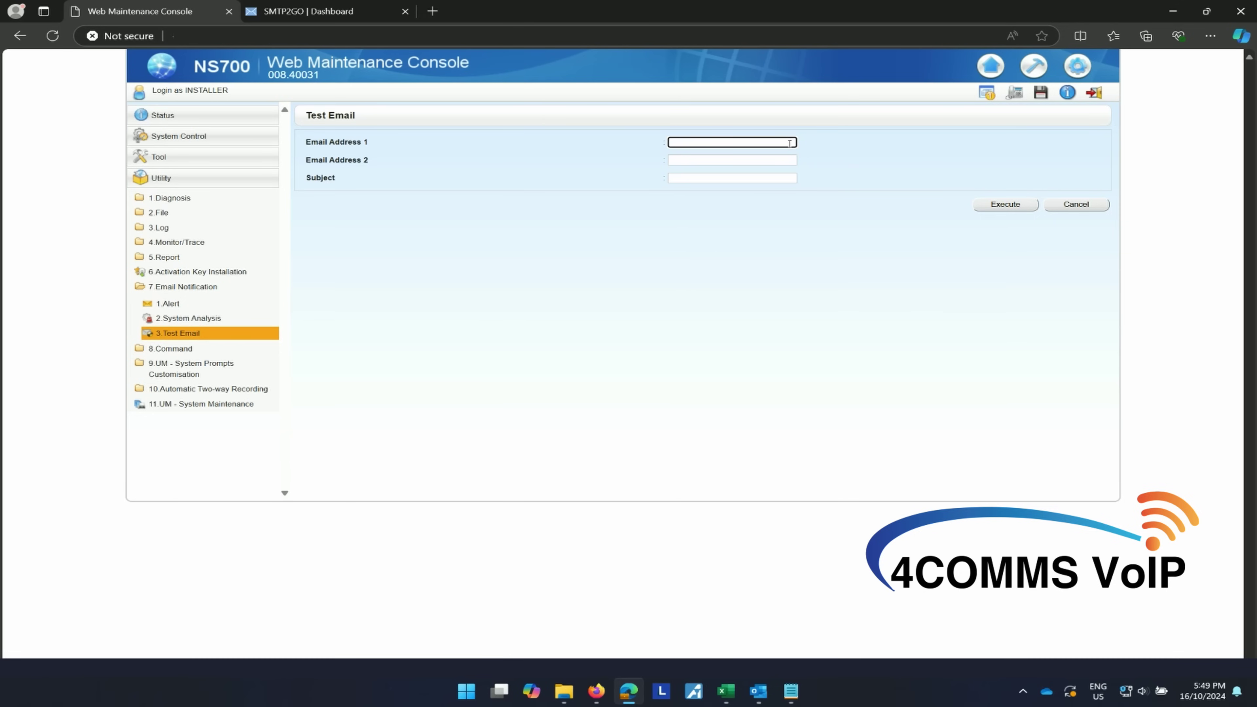
text(jose)
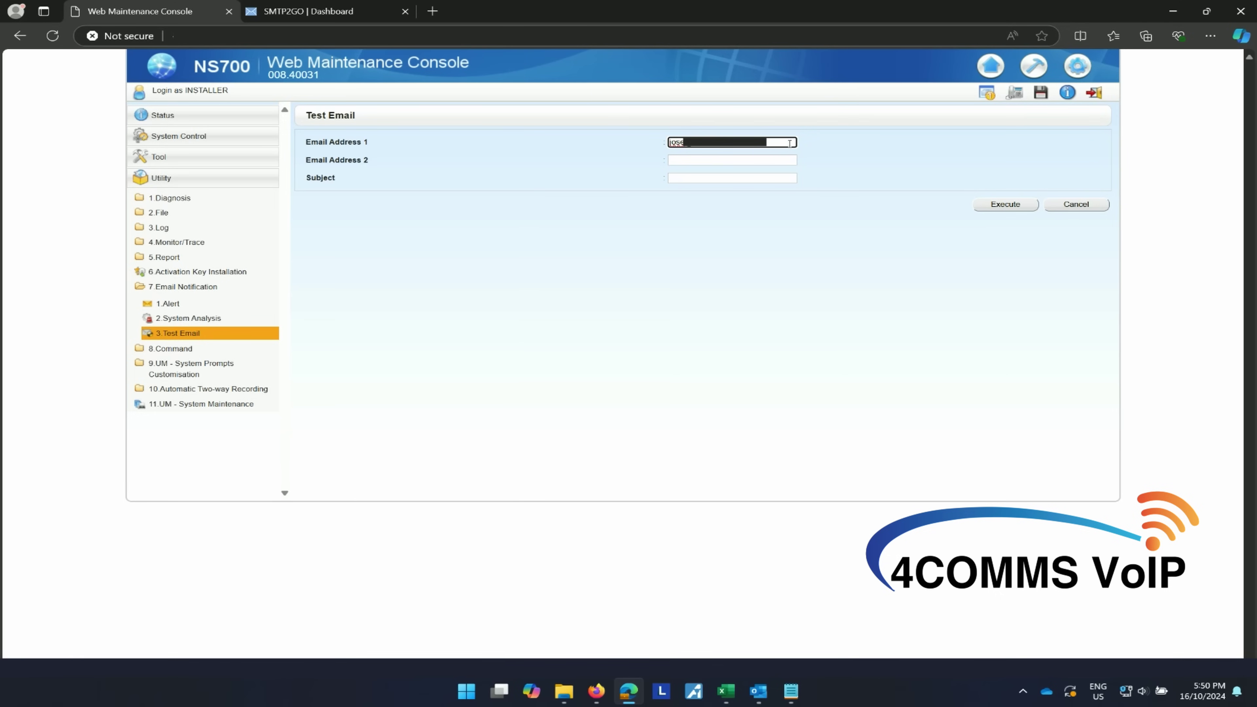
click(768, 182)
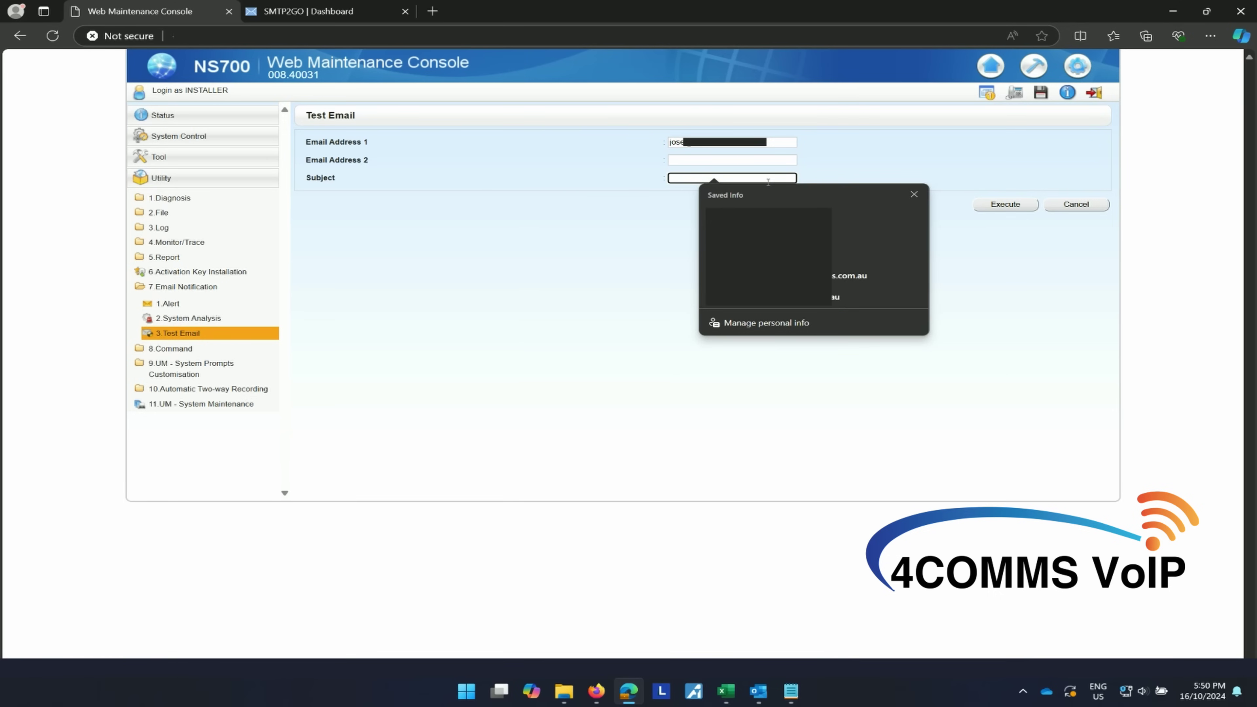
text(Te)
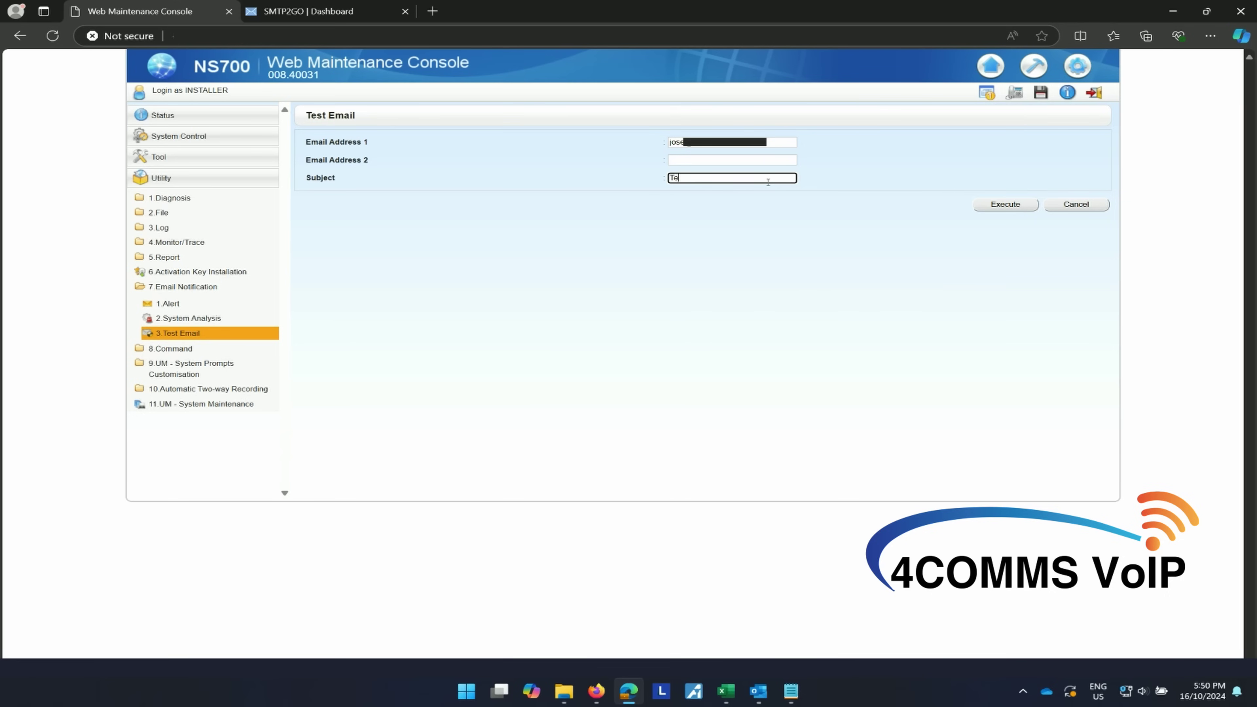
text(st email)
click(990, 207)
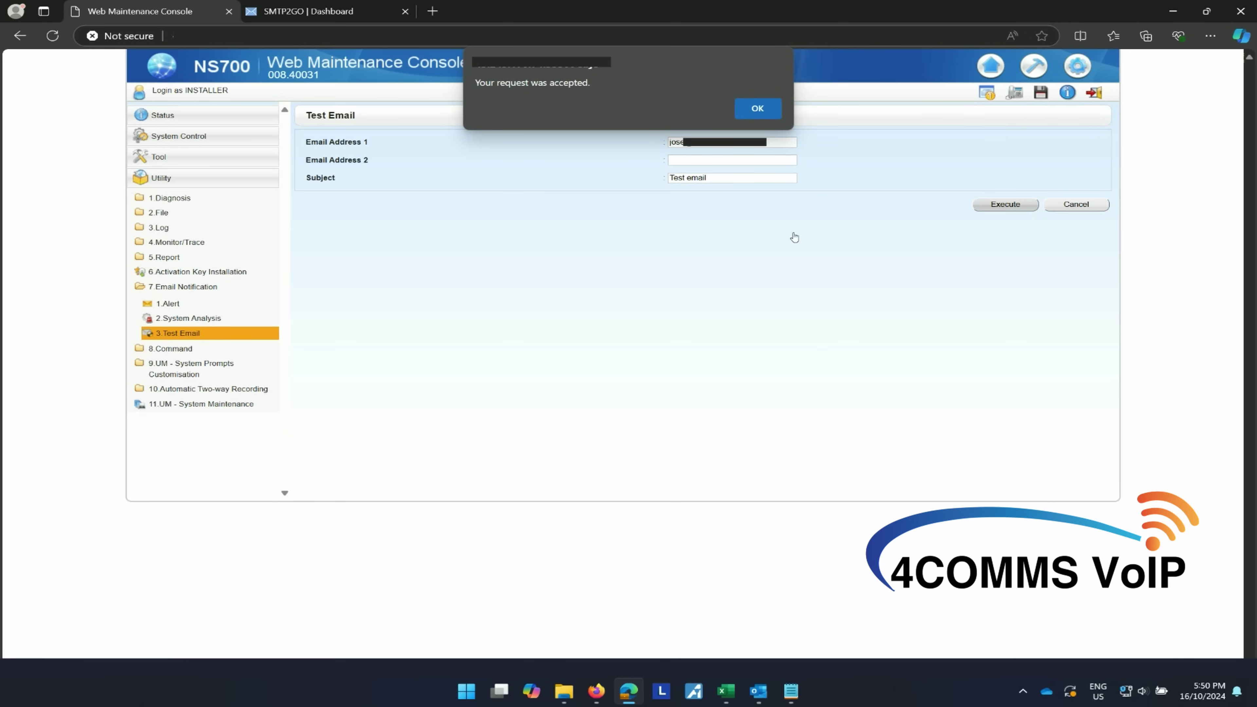
click(758, 108)
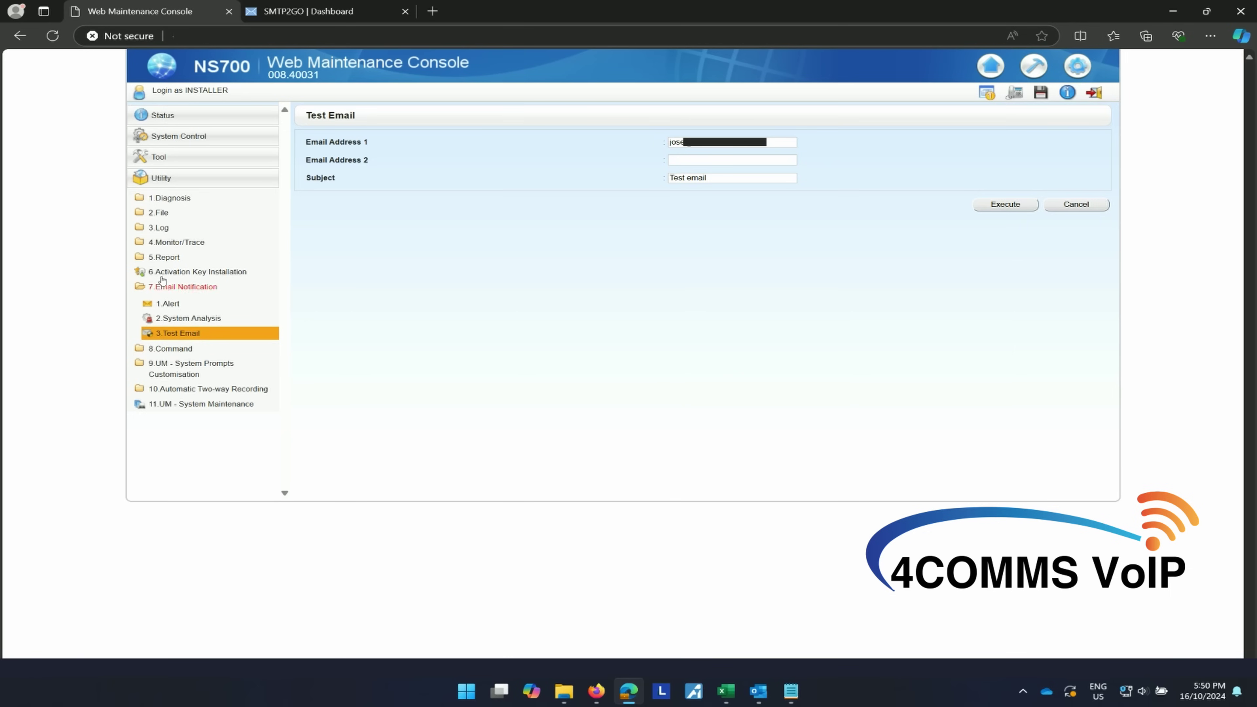
Open Utility > Report > E-mail Report to confirm Sent, then reload the SMTP2GO dashboard.
click(165, 257)
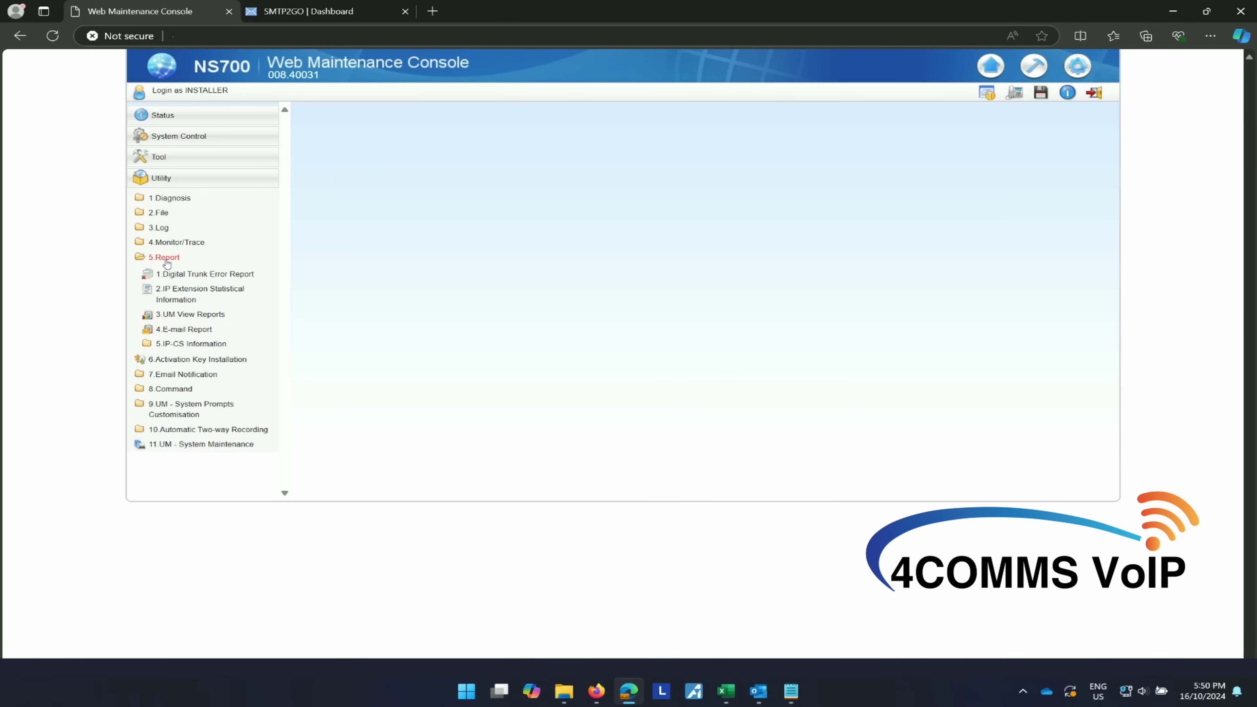
click(163, 331)
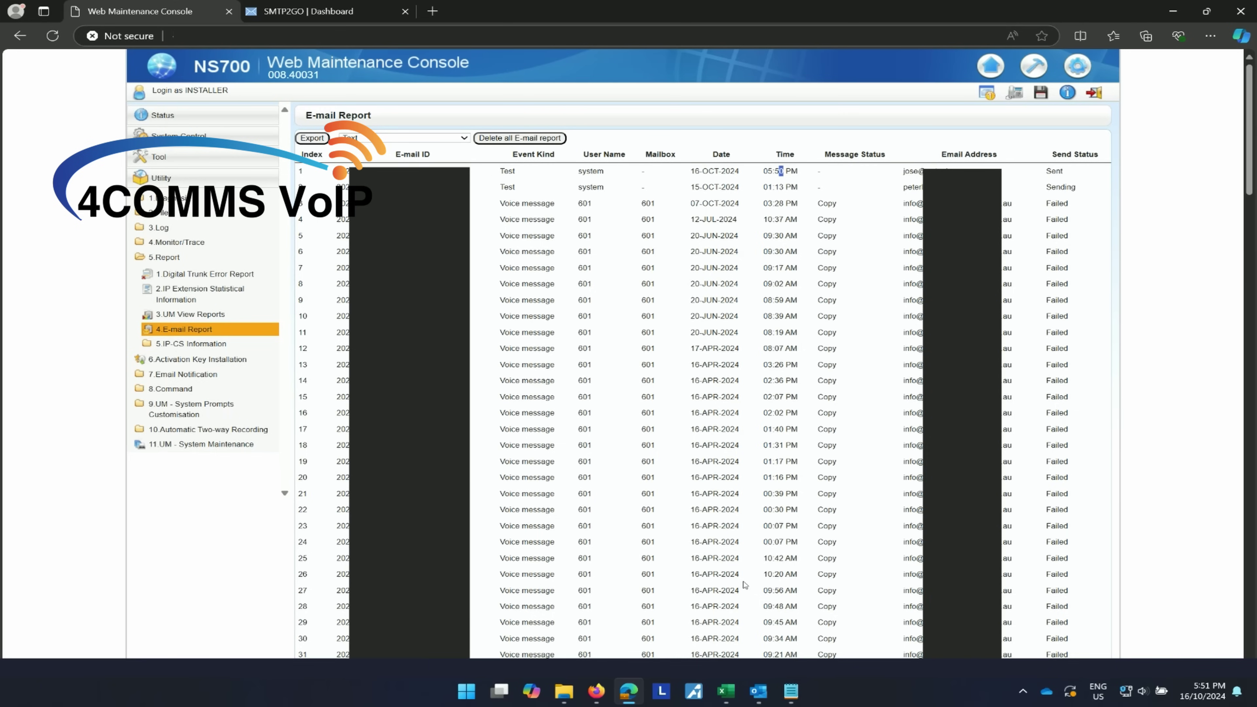
click(323, 14)
click(59, 39)
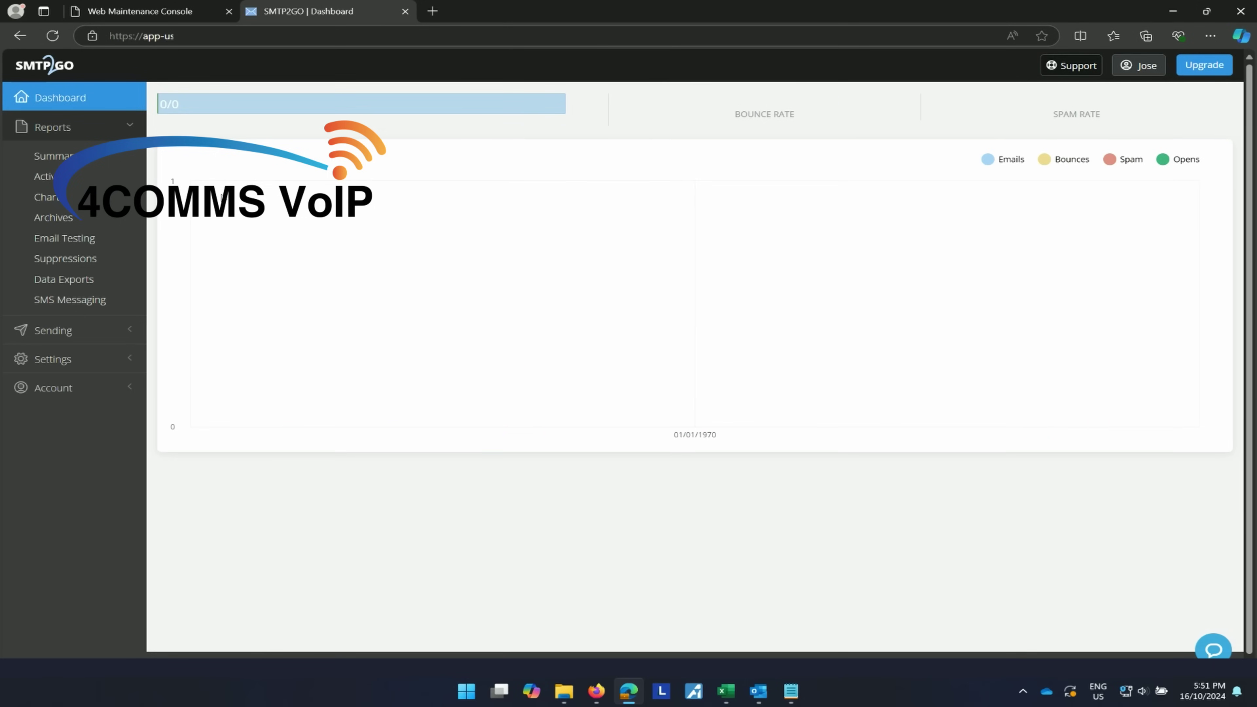
Check the 21/1,000 emails-sent count on SMTP2GO's dashboard and open Reports > Activity.
double_click(177, 105)
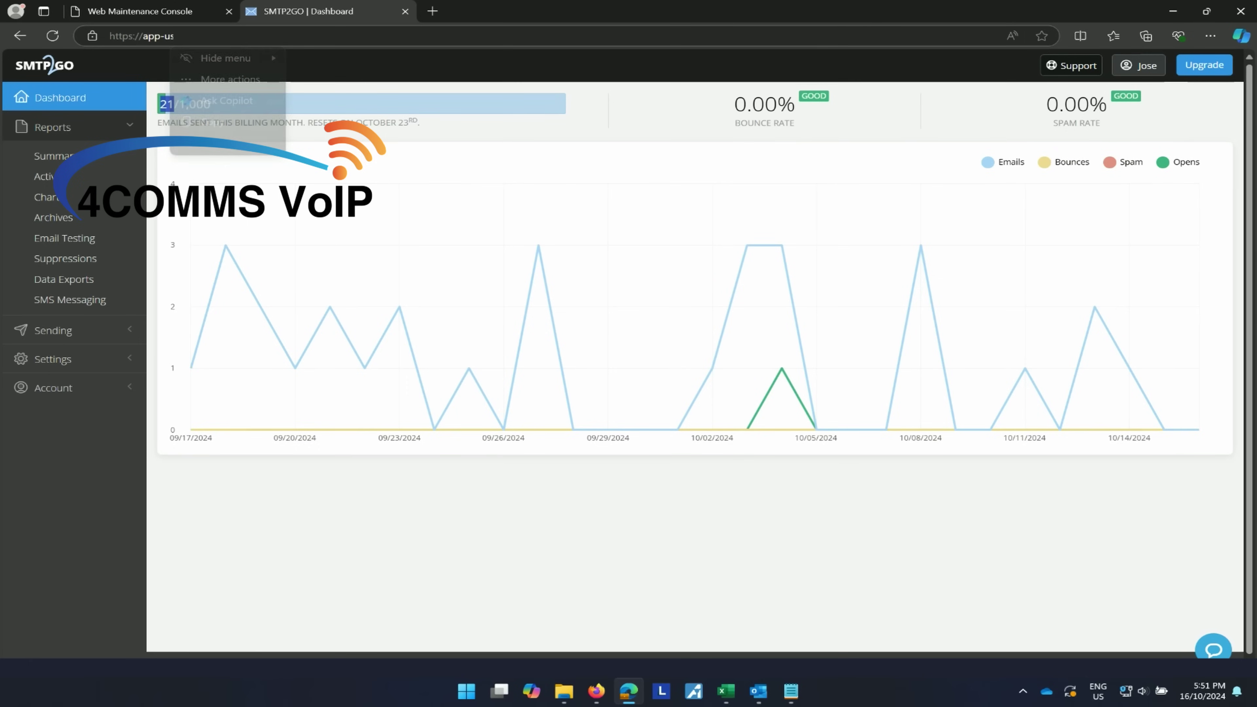
click(47, 176)
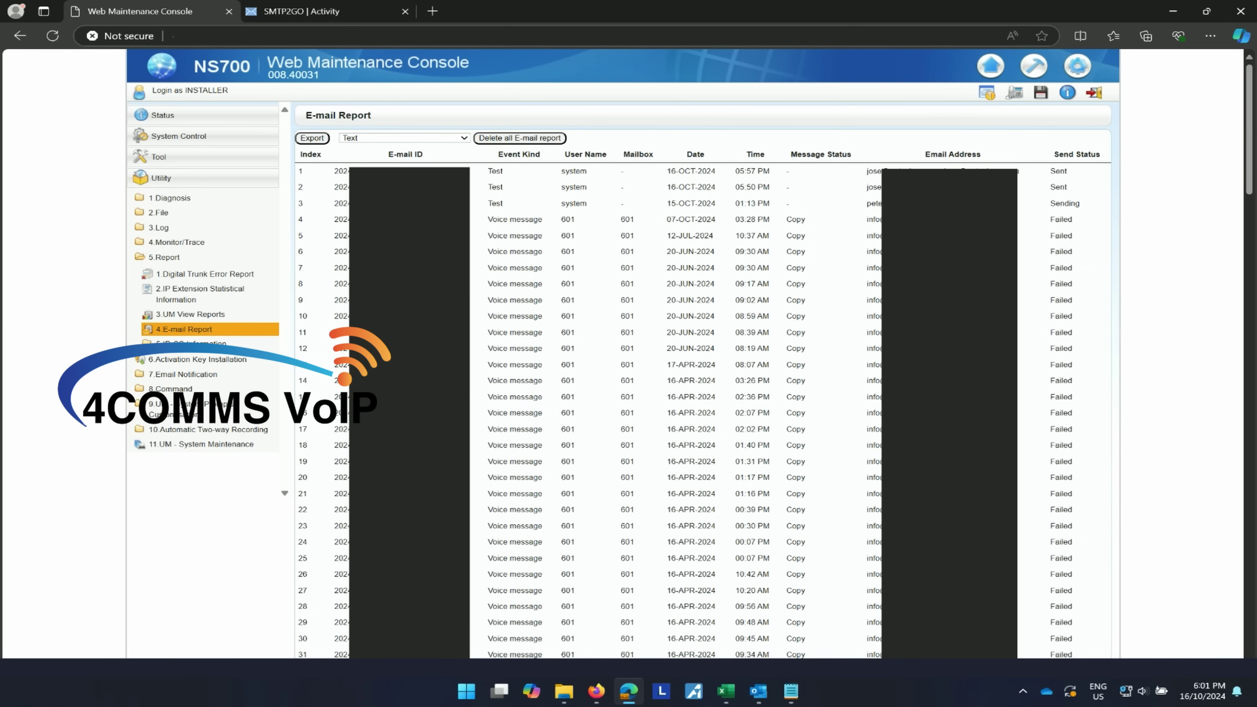
In Setup, open UM Configuration > 5.System Parameters > 1.Mailbox Group.
click(1075, 71)
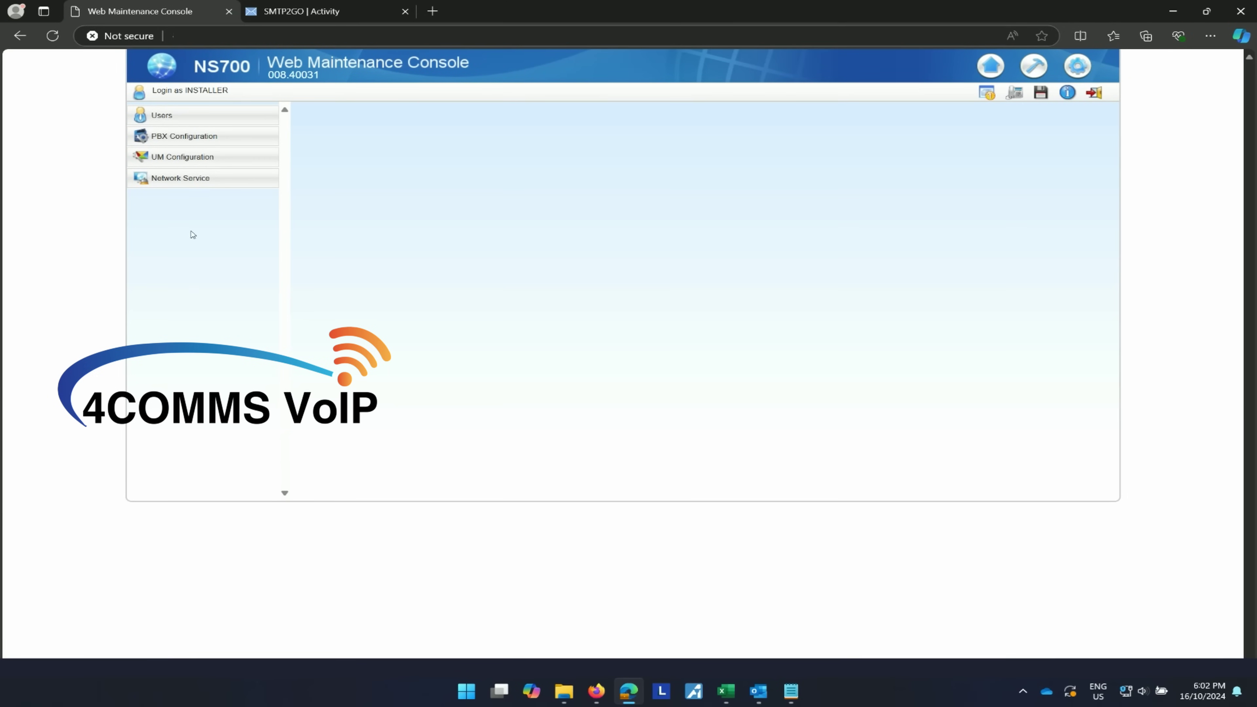
click(186, 166)
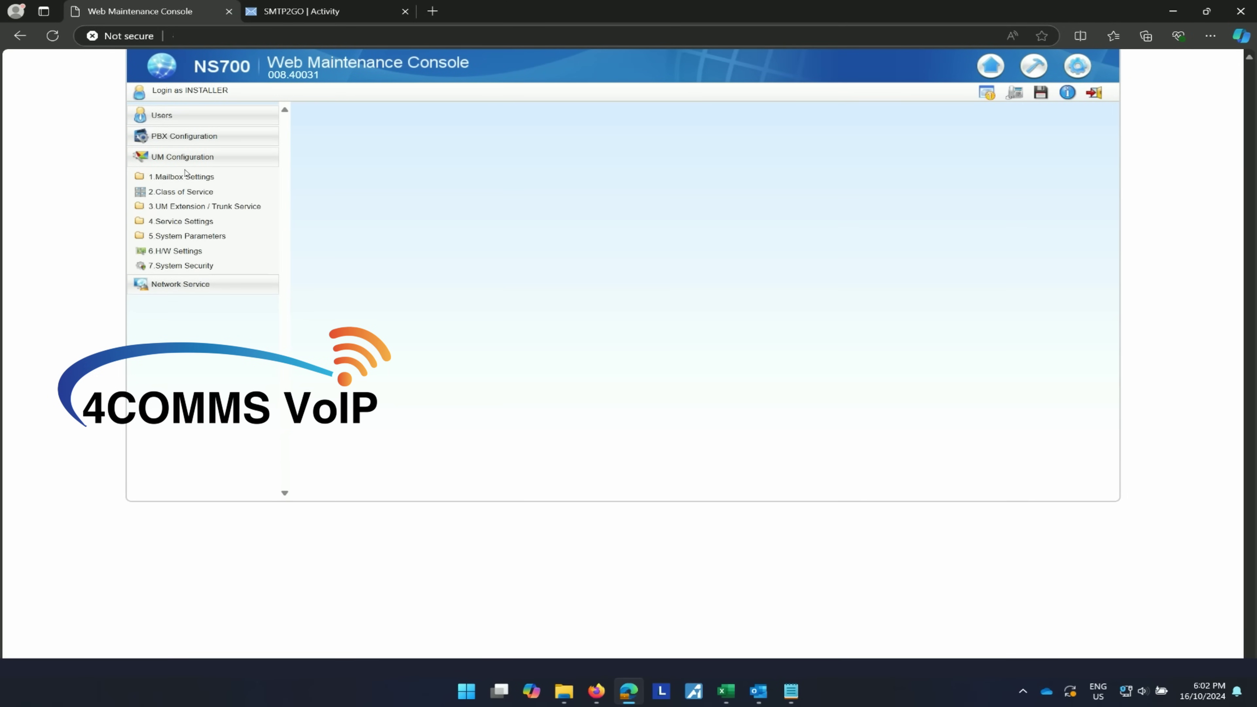
click(187, 235)
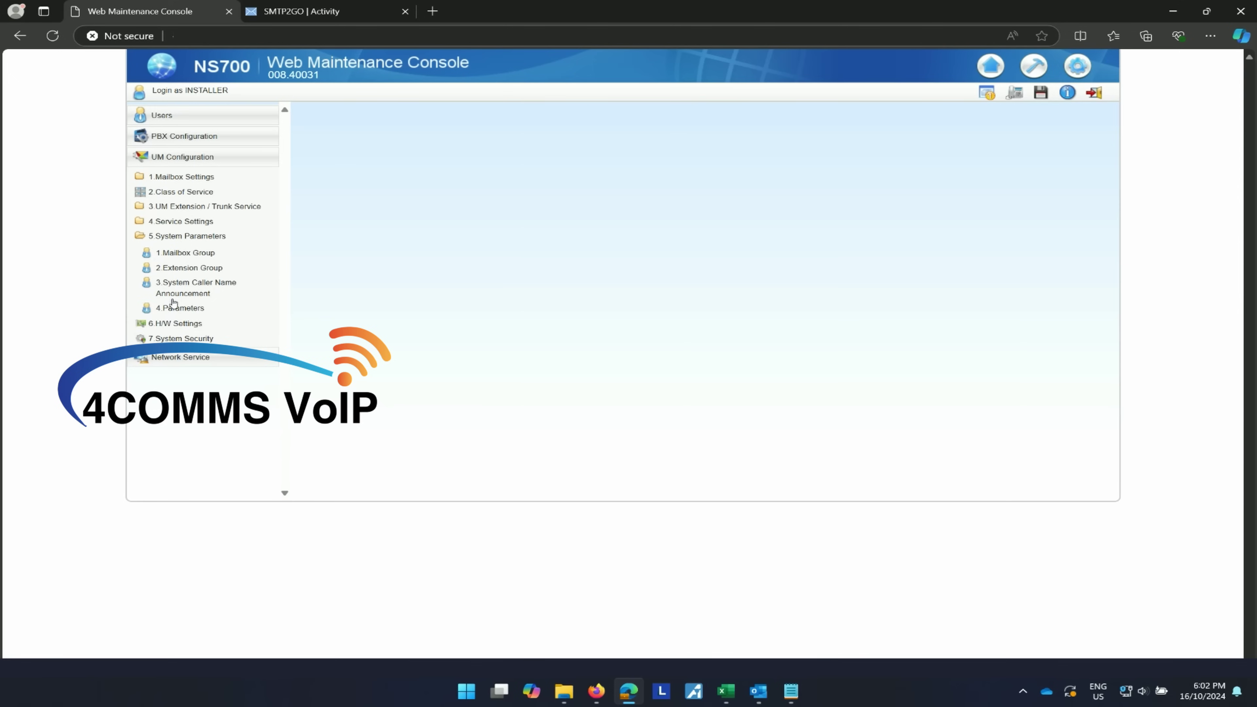
click(179, 254)
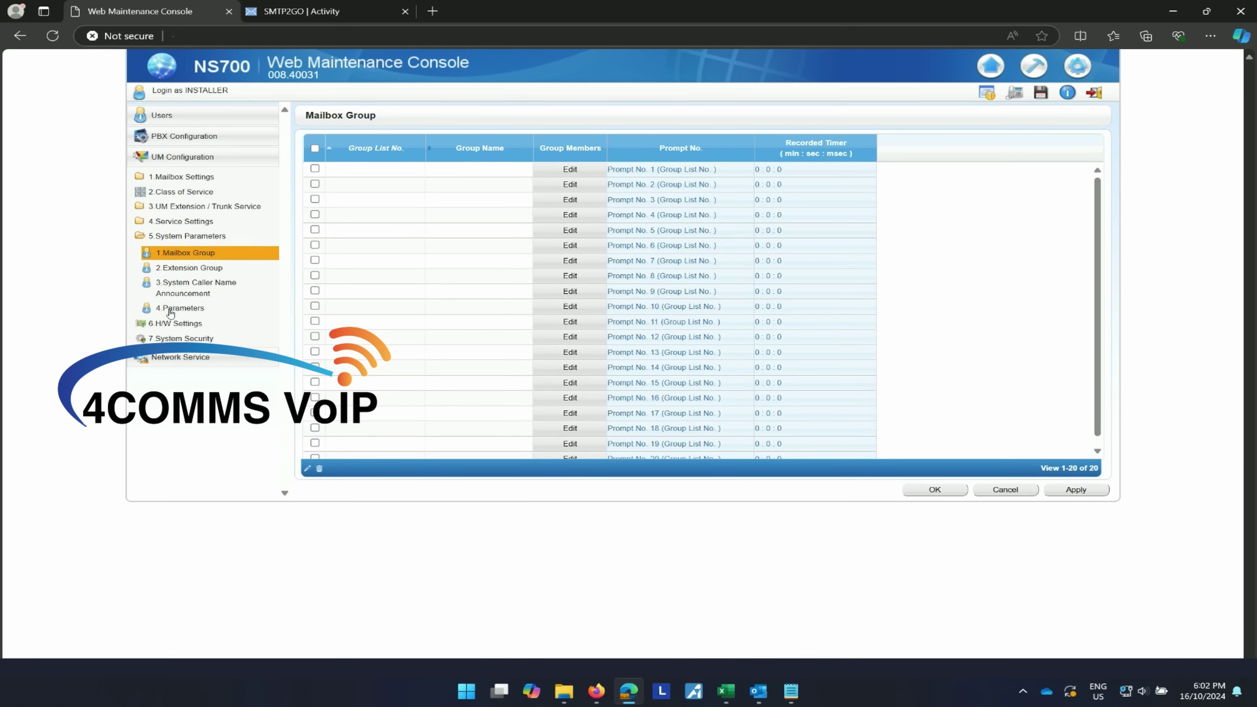
Review the UM Parameters pages: External Message Delivery, E-mail Option, Transfer to Outside, Disconnect Parameters.
click(171, 311)
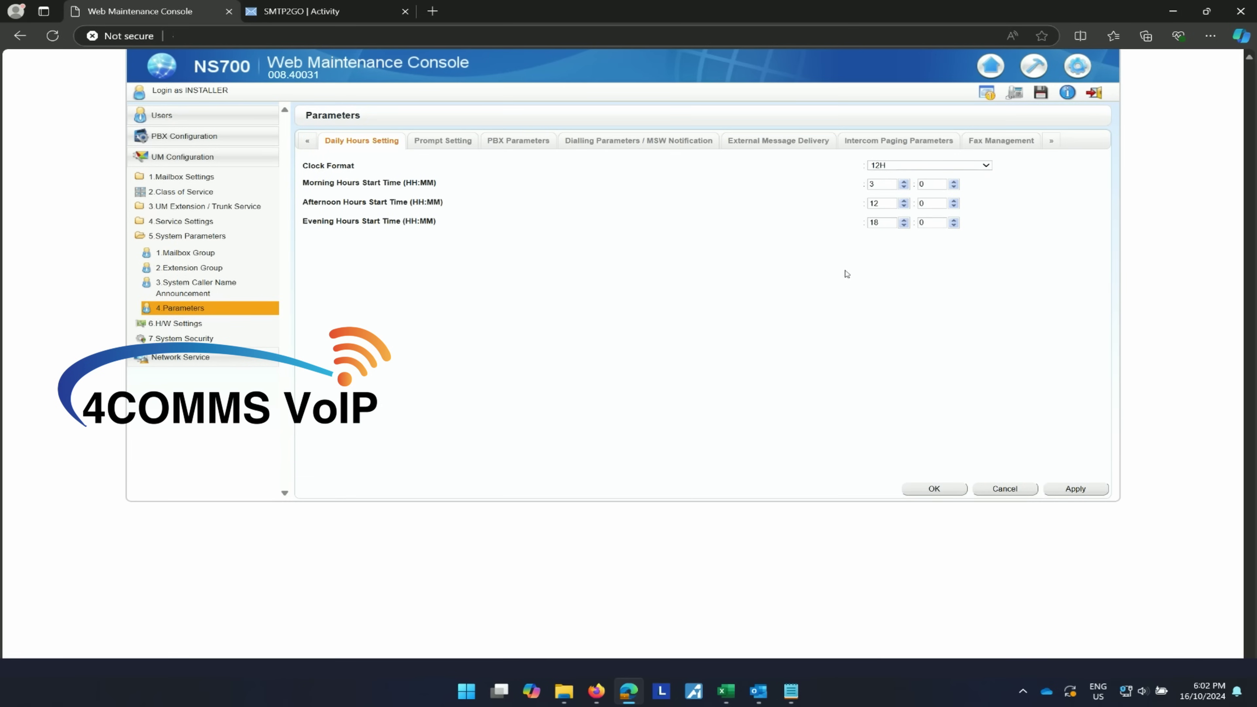
click(768, 147)
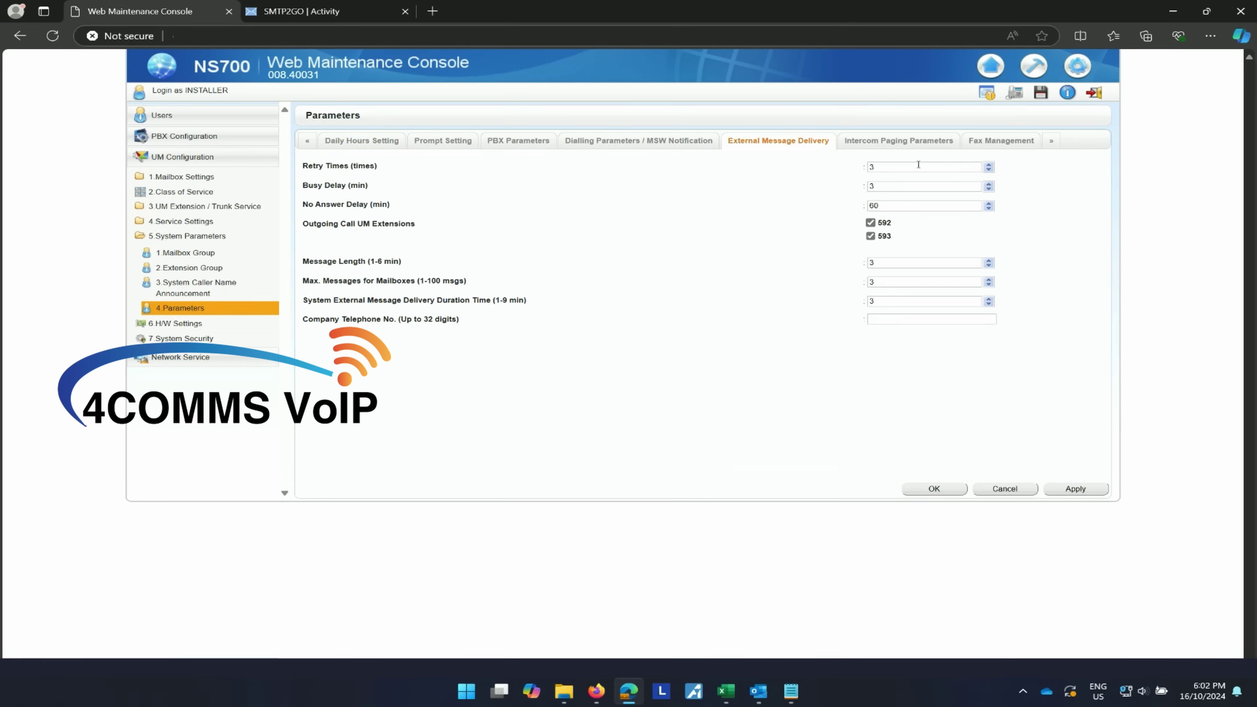
click(1052, 145)
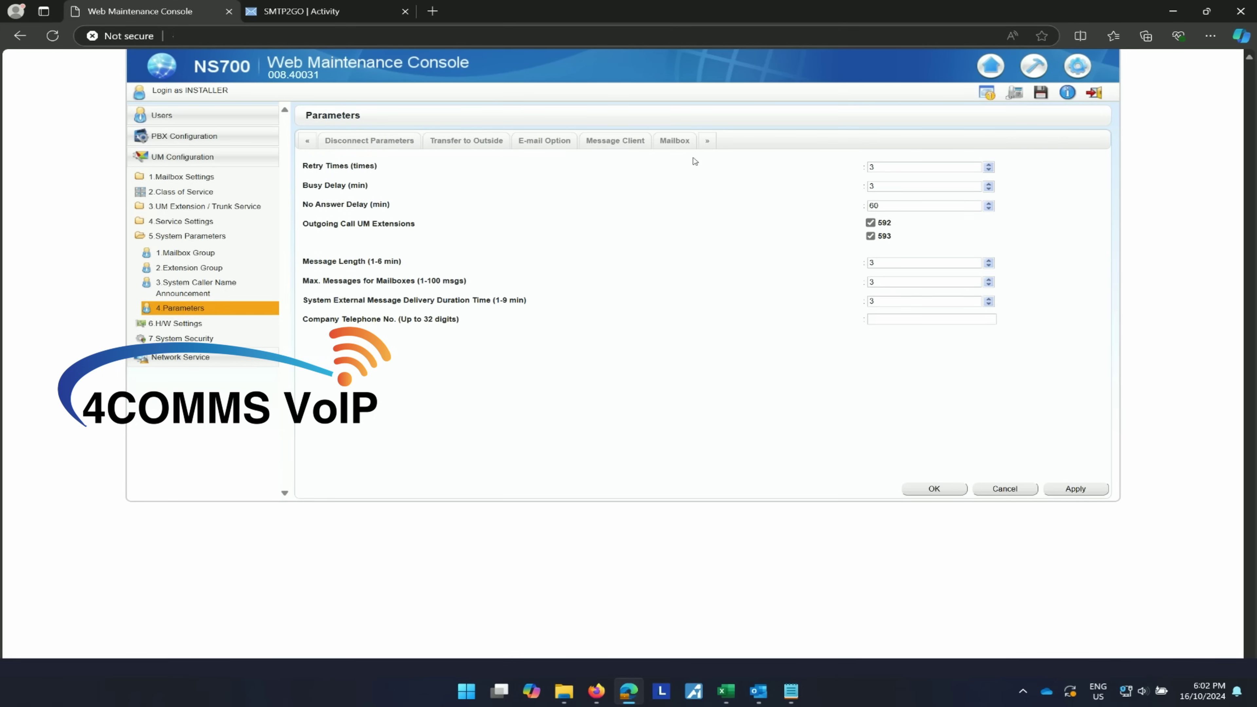
click(549, 143)
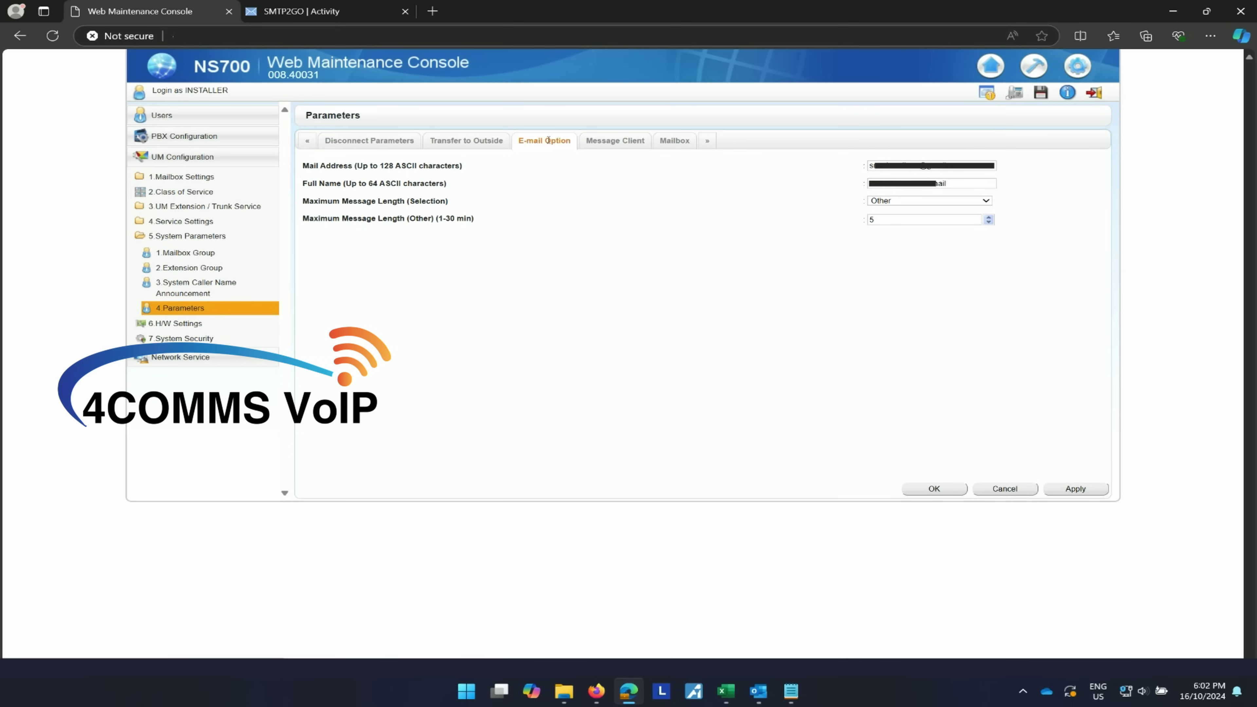
click(444, 144)
click(404, 146)
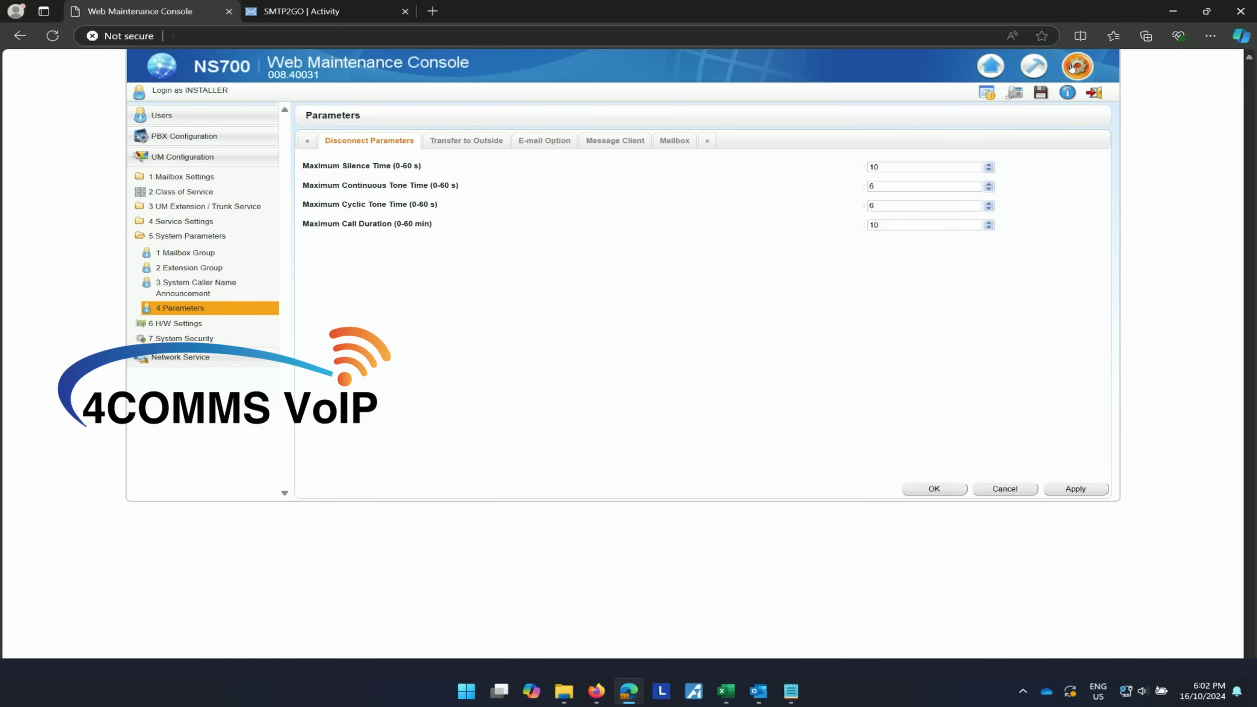
Return to the Maintenance area and expand Utility > 5.Report.
click(1041, 69)
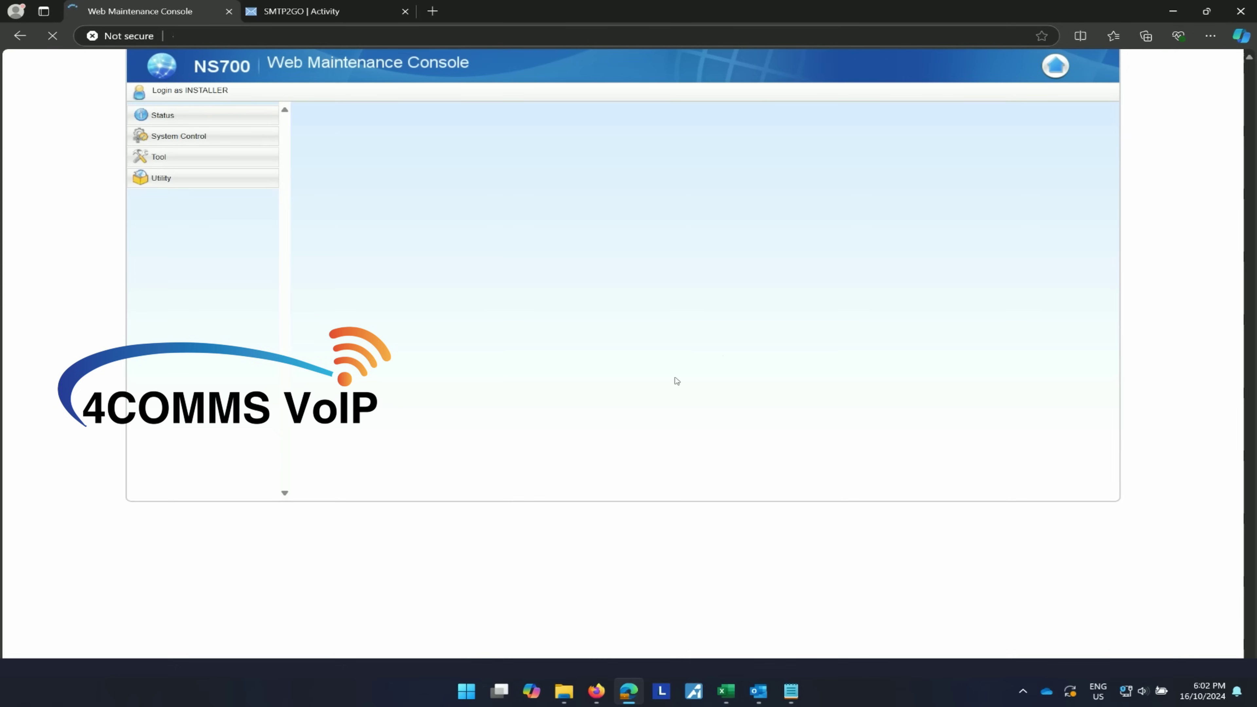
click(211, 184)
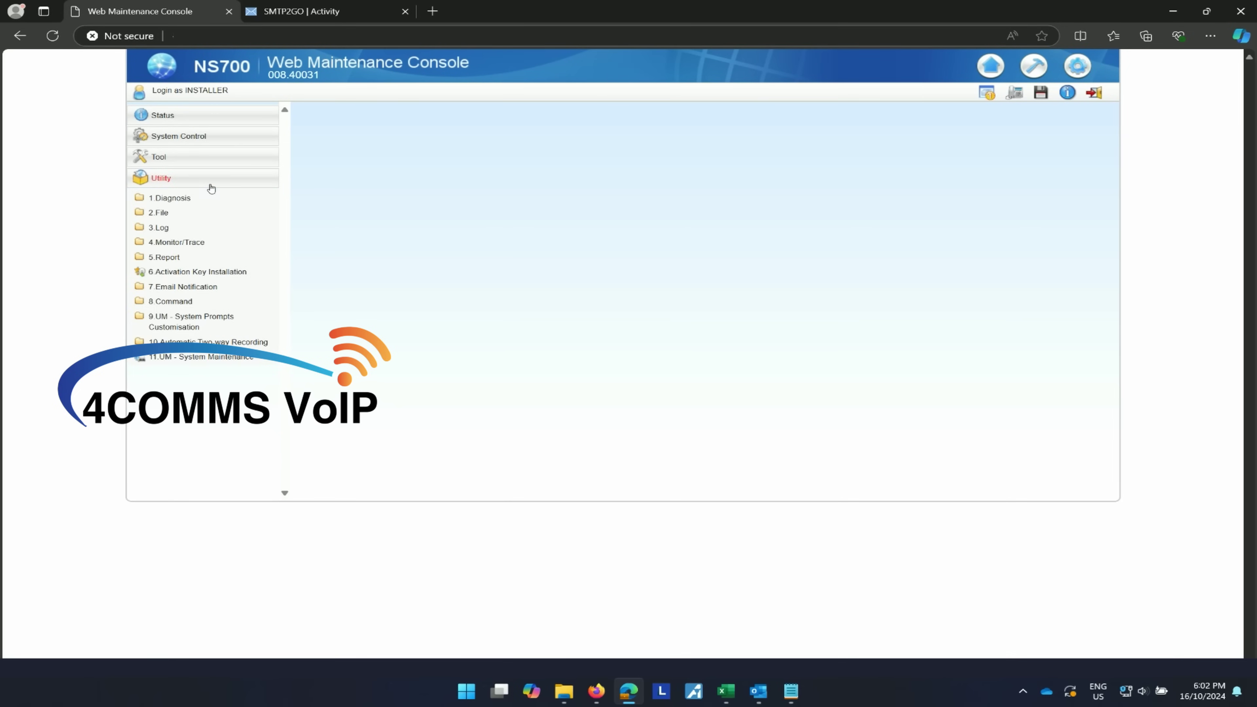
click(164, 257)
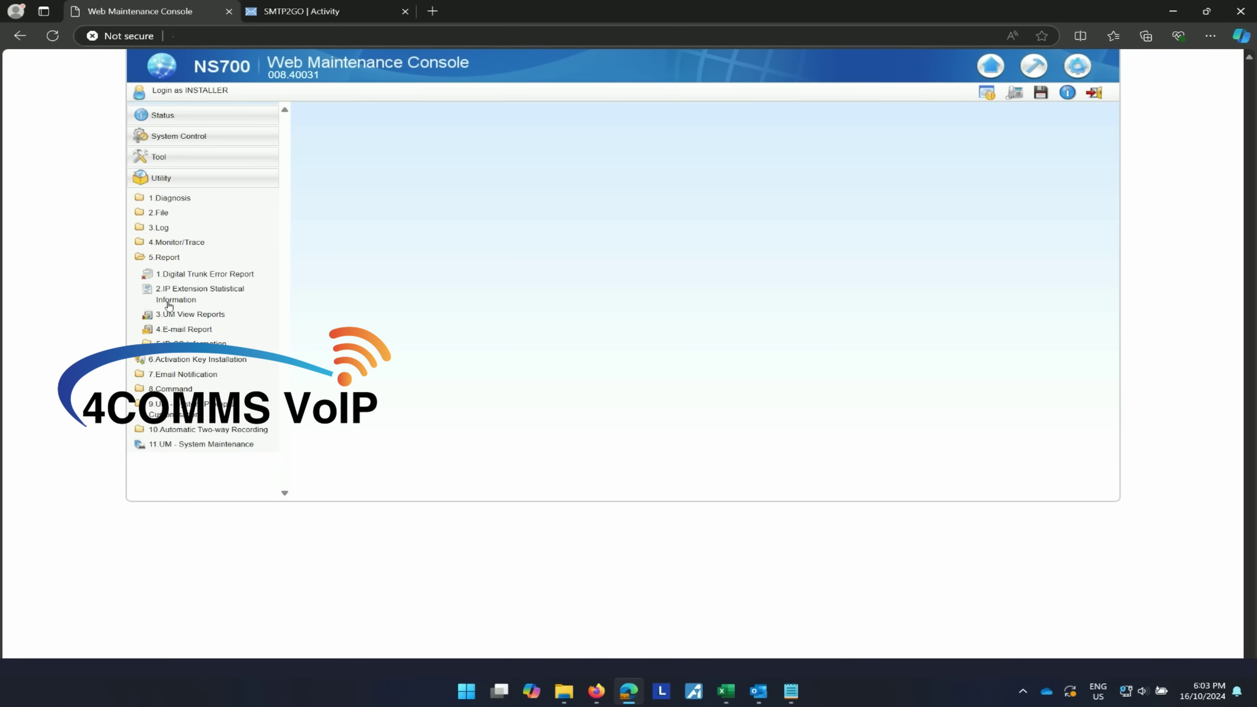